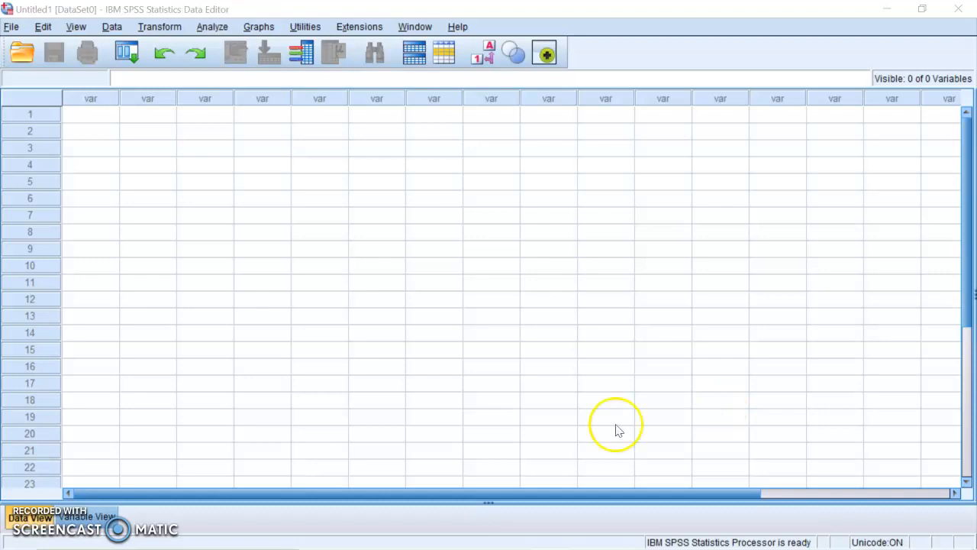
# - Switch to Excel and review the ROE, ROA, EPS and HARGA SAHAM data table
pyautogui.moveTo(496, 545)
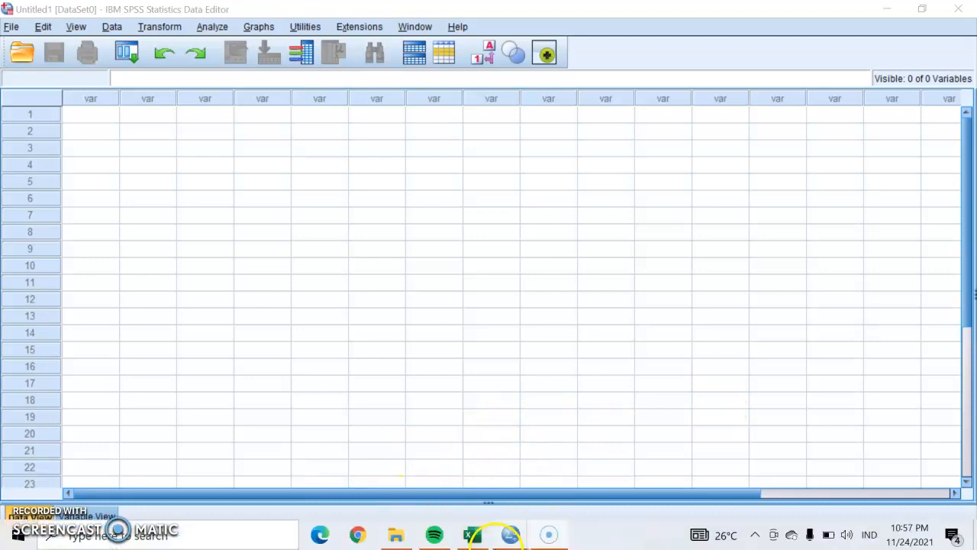
pyautogui.click(474, 537)
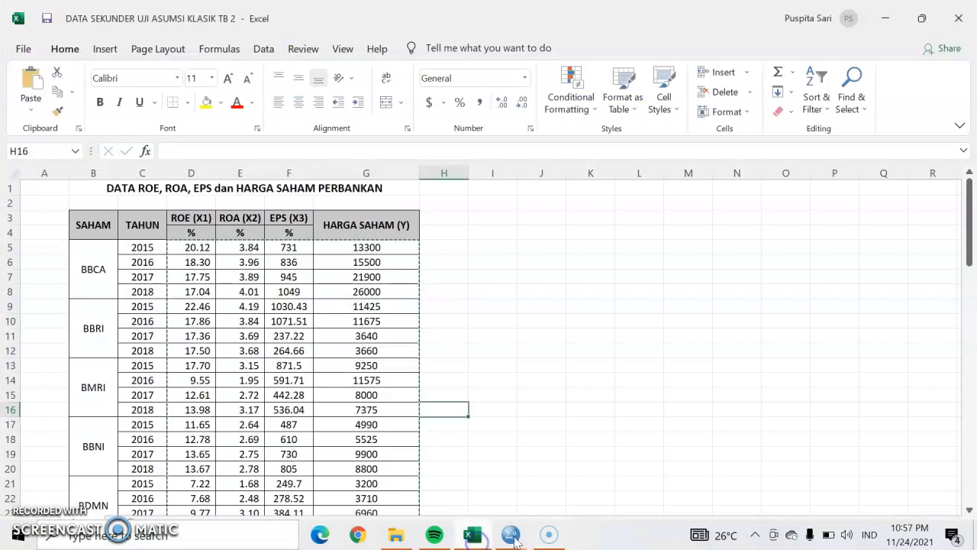
pyautogui.doubleClick(197, 264)
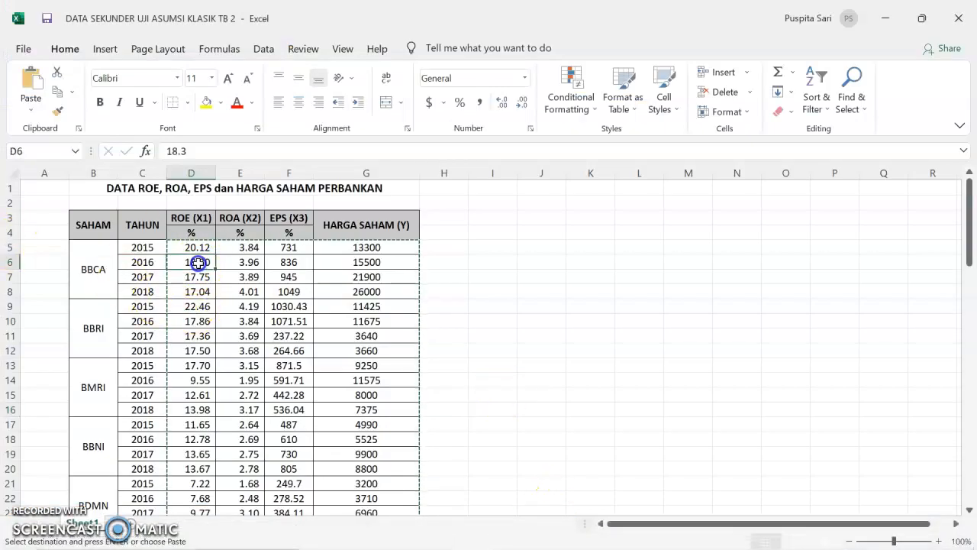
pyautogui.click(209, 279)
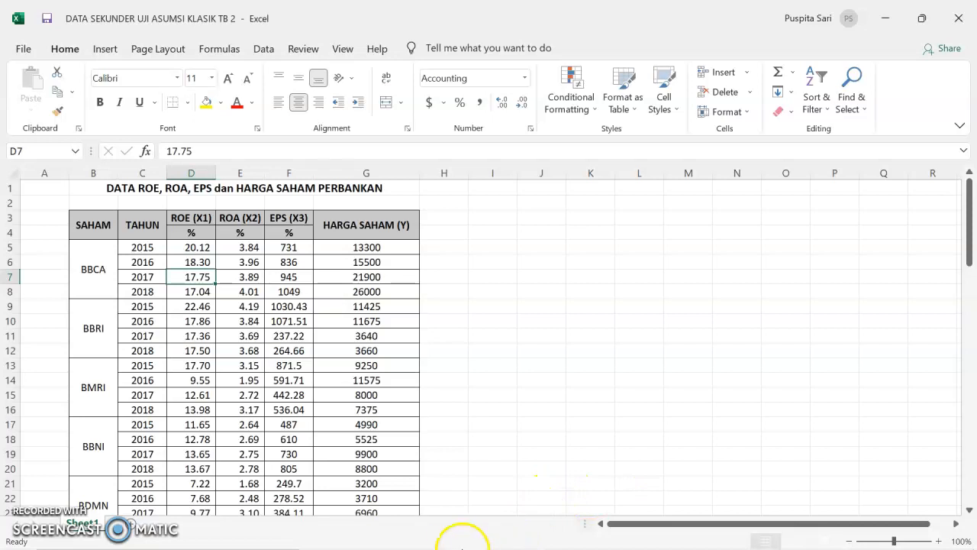
# - Switch to the empty SPSS dataset, show its variable definitions and check the variable headings in the Excel table
pyautogui.moveTo(469, 547)
pyautogui.click(509, 535)
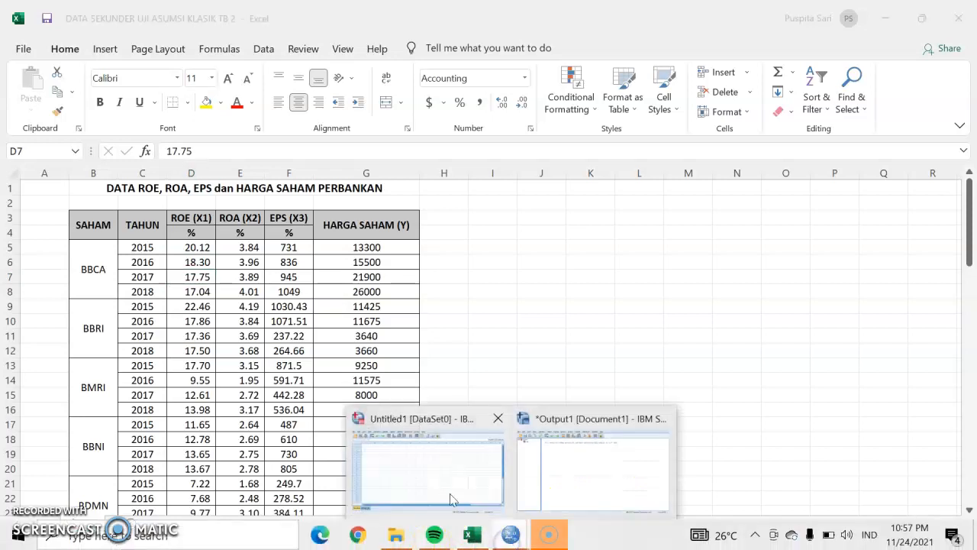
pyautogui.click(450, 499)
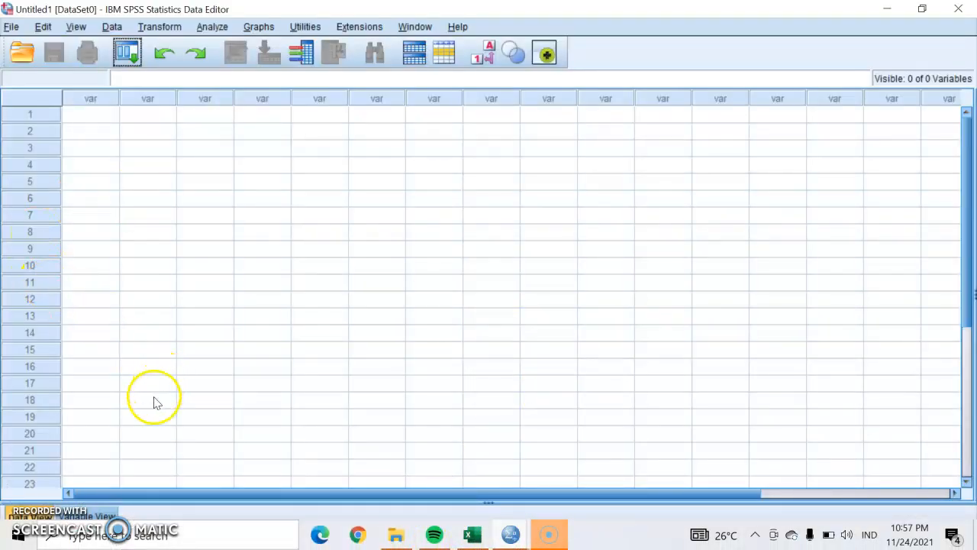
pyautogui.click(107, 518)
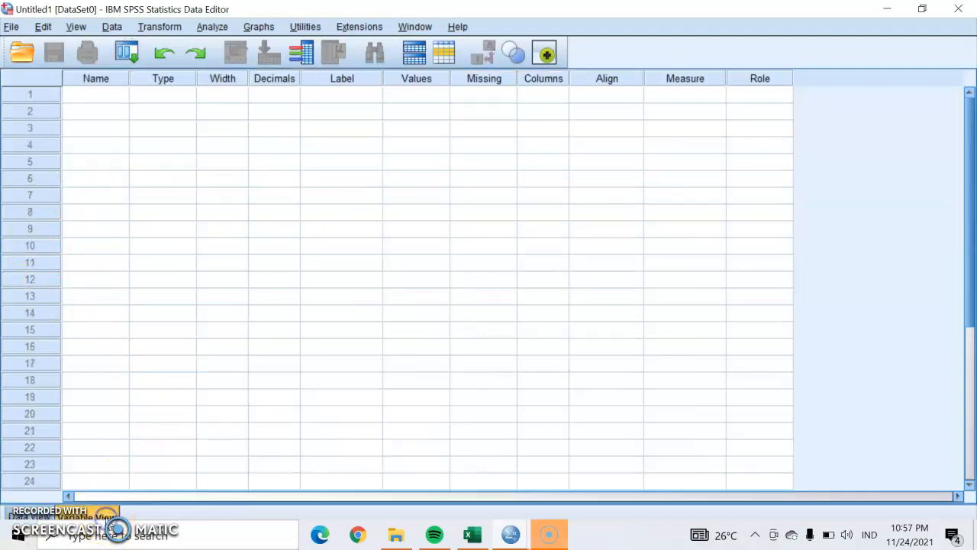
pyautogui.click(118, 93)
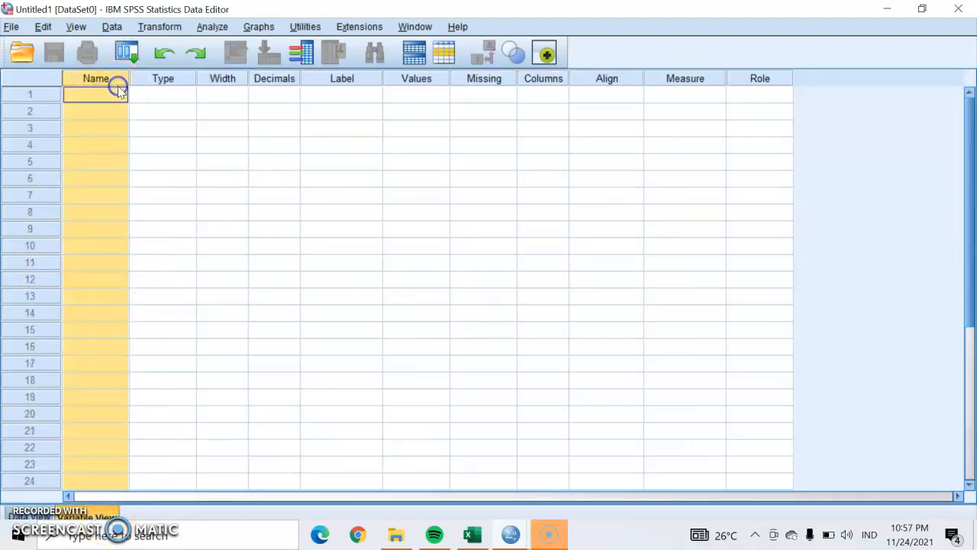
pyautogui.click(336, 189)
pyautogui.hotkey('alt', 'Tab')
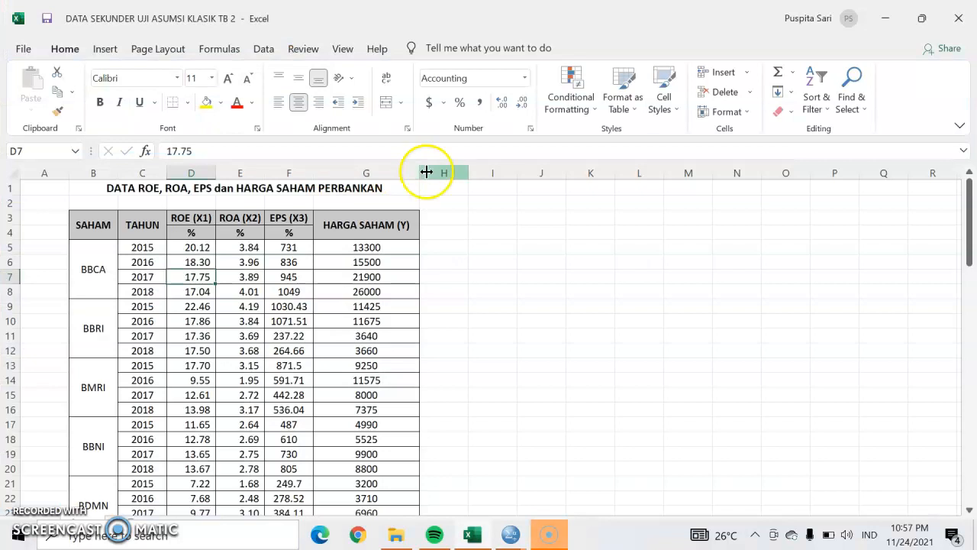
pyautogui.hotkey('alt', 'Tab')
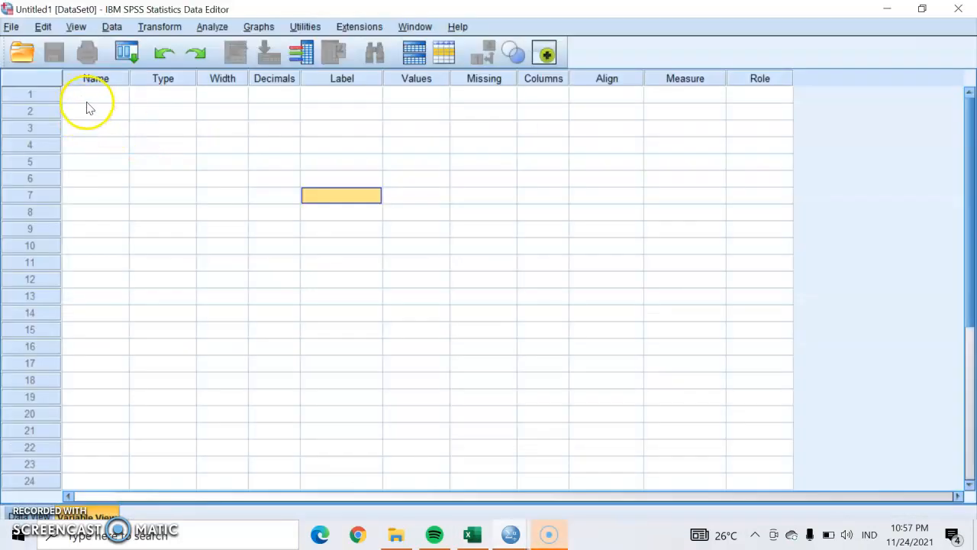
# - Define four variables named X1, X2, X3 and Y in the first four rows
pyautogui.click(96, 94)
pyautogui.write('x1')
pyautogui.press('Return')
pyautogui.write('X2')
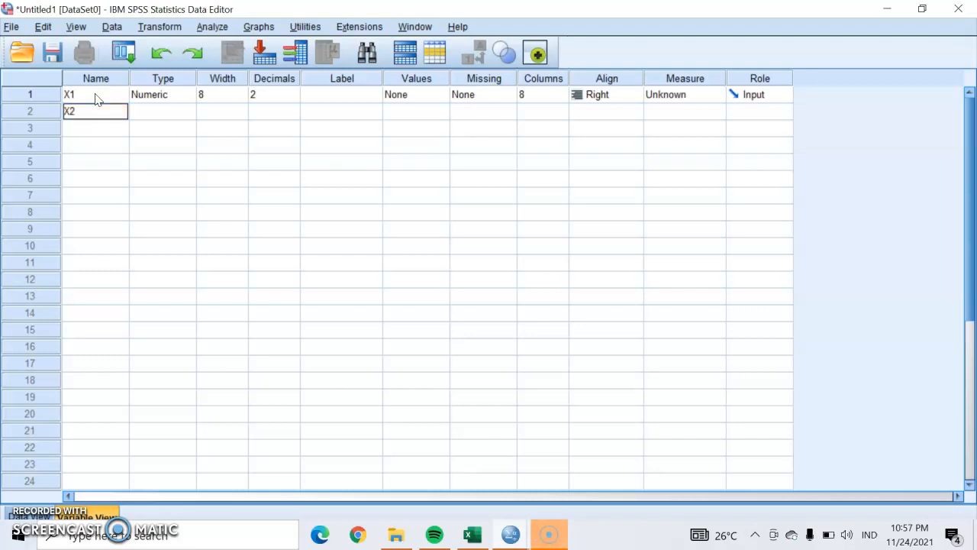
pyautogui.press('Return')
pyautogui.write('X3')
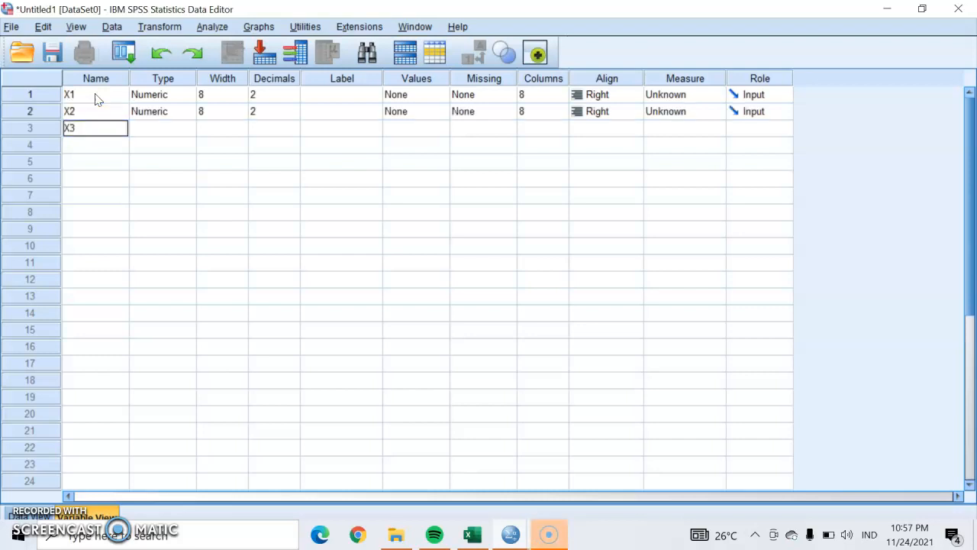
pyautogui.press('Return')
pyautogui.write('Y')
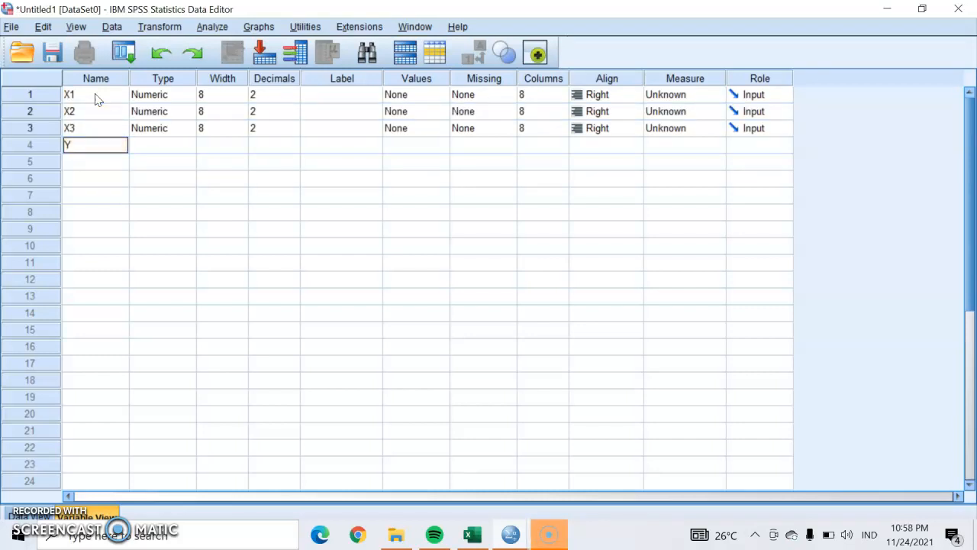
pyautogui.click(157, 147)
# - Label the variables following the Excel headings: ROE for X1, ROA for X2, EPS for X3 and HARGA SAHAM for Y
pyautogui.click(360, 96)
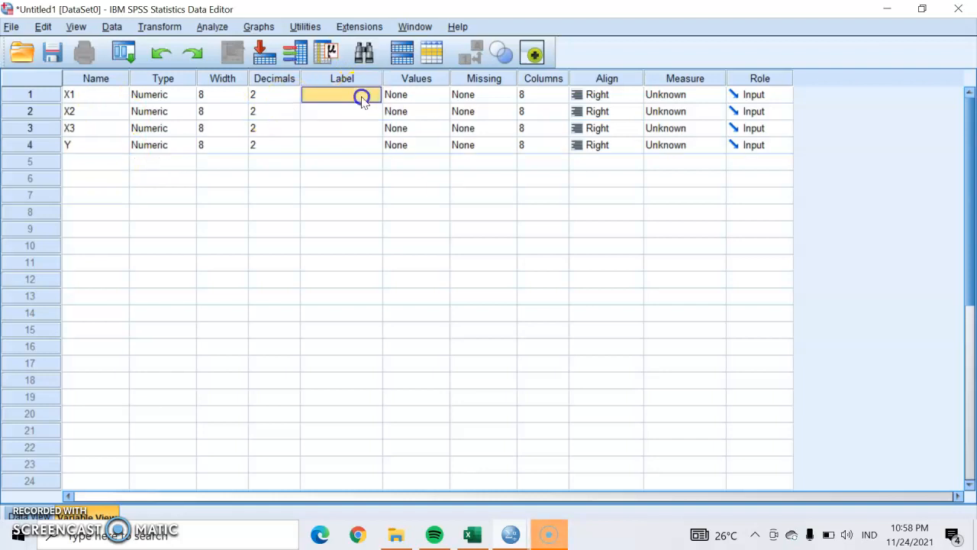
pyautogui.hotkey('alt', 'Tab')
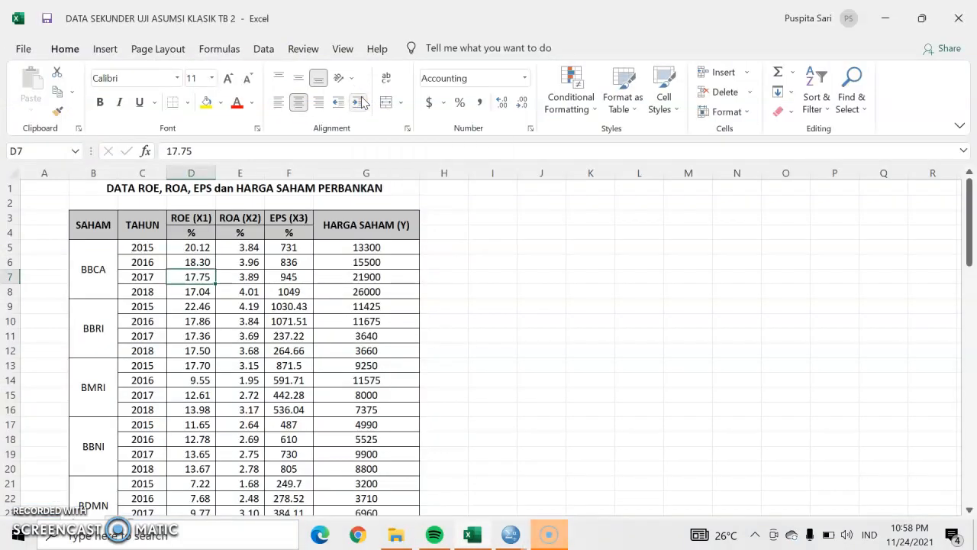
pyautogui.hotkey('alt', 'Tab')
pyautogui.write('ROE')
pyautogui.press('Return')
pyautogui.write('ROA')
pyautogui.press('Return')
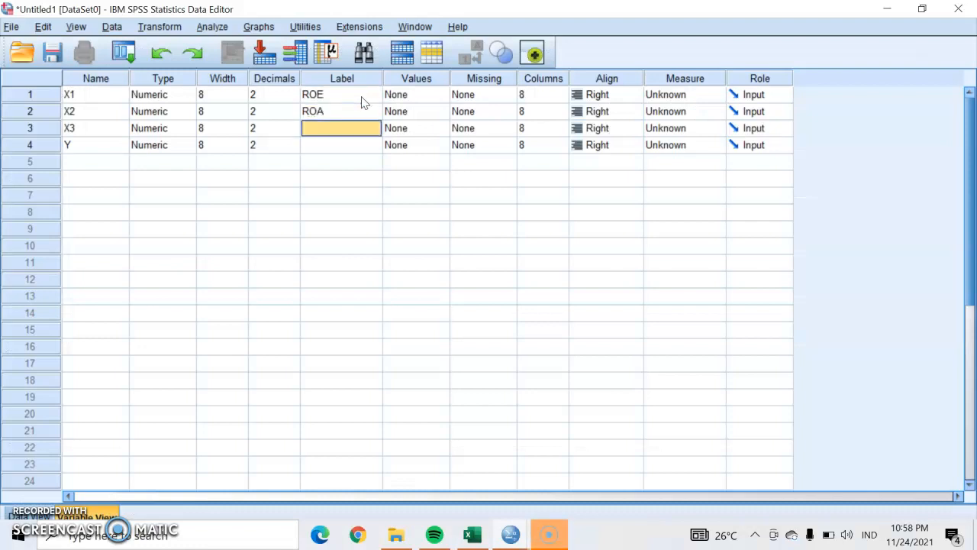
pyautogui.write('EPS')
pyautogui.press('Return')
pyautogui.hotkey('alt', 'Tab')
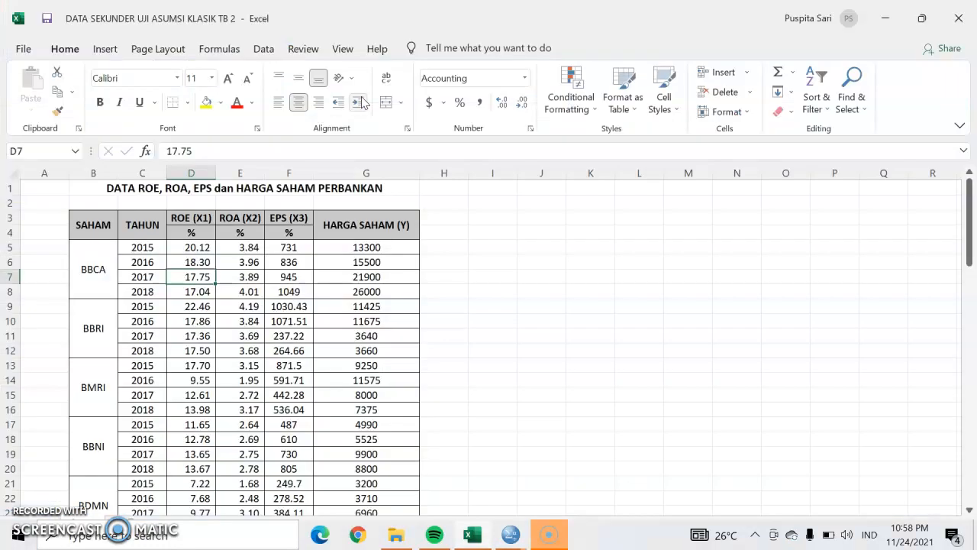
pyautogui.hotkey('alt', 'Tab')
pyautogui.write('HA')
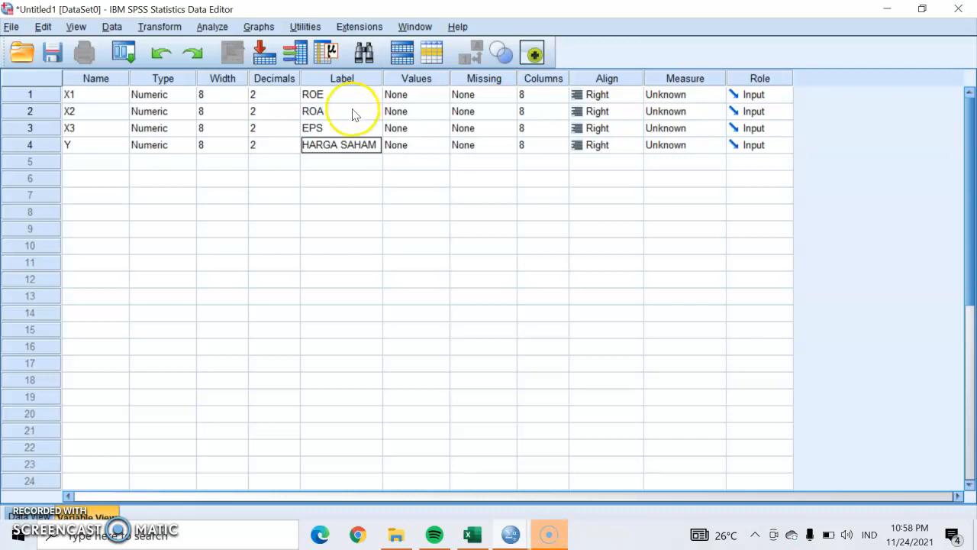
# - Set the measurement level of X1, X2, X3 and Y to Scale
pyautogui.click(691, 97)
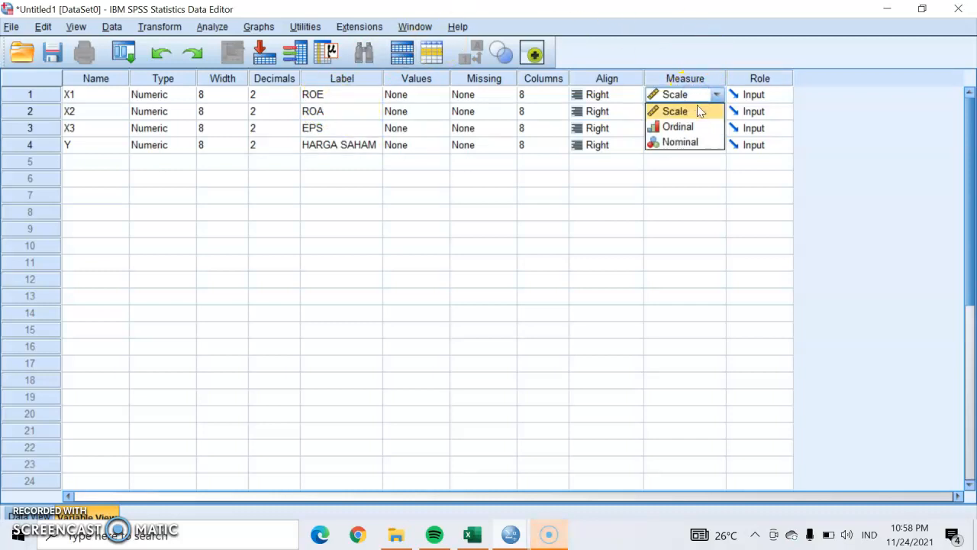
pyautogui.click(697, 110)
pyautogui.click(696, 113)
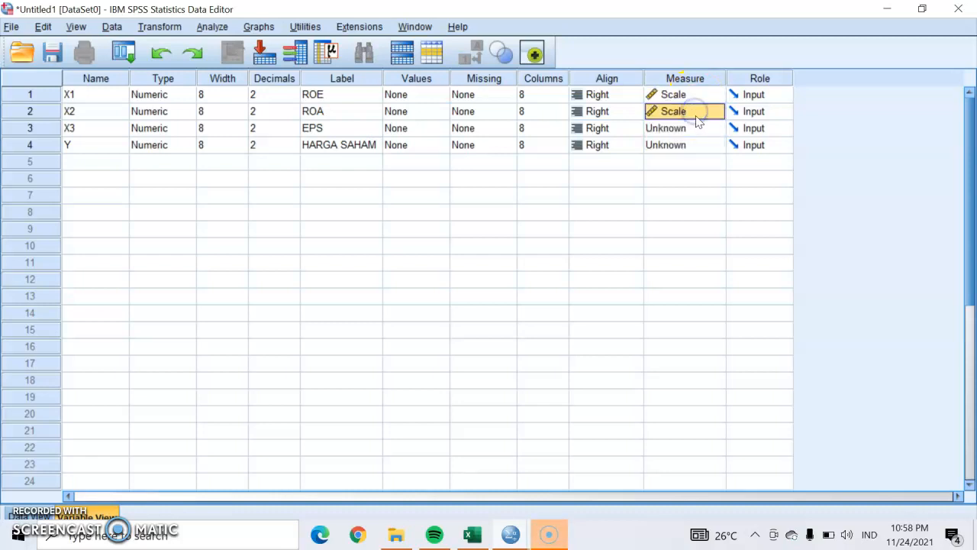
pyautogui.click(694, 130)
pyautogui.click(689, 145)
pyautogui.click(685, 145)
pyautogui.click(682, 160)
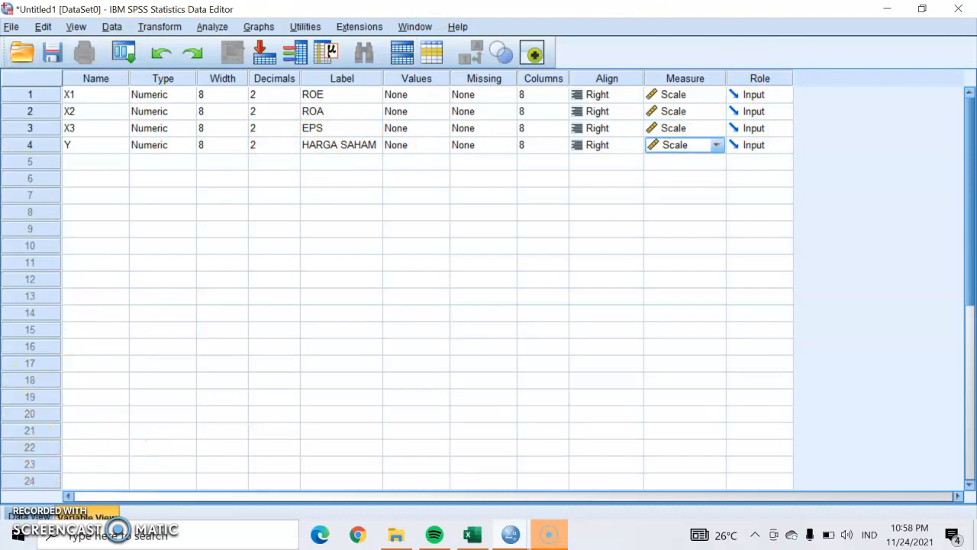
# - Copy the values in D5:G44 of the Excel table and paste them into the SPSS data grid from row 1 of X1
pyautogui.click(12, 516)
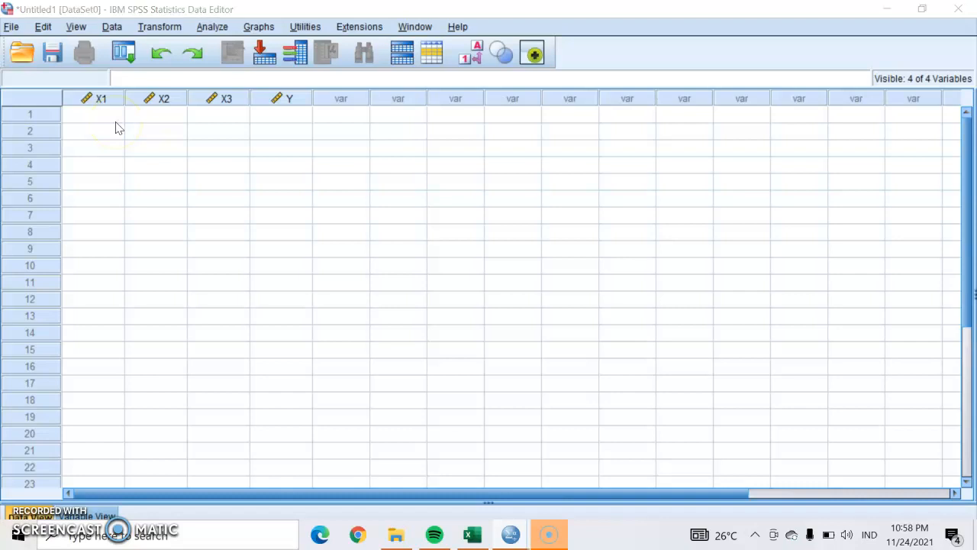
pyautogui.hotkey('alt', 'Tab')
pyautogui.moveTo(206, 249); pyautogui.dragTo(363, 485)
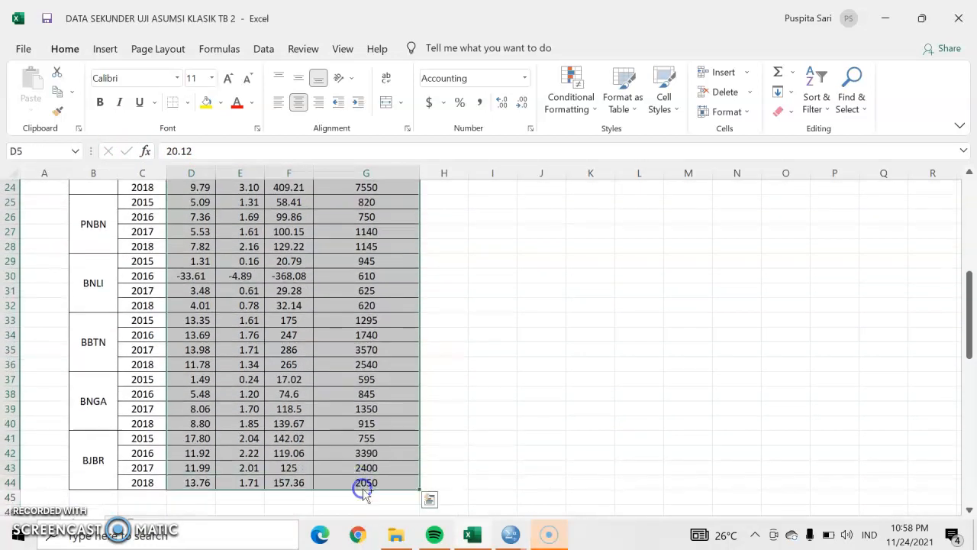
pyautogui.hotkey('ctrl', 'c')
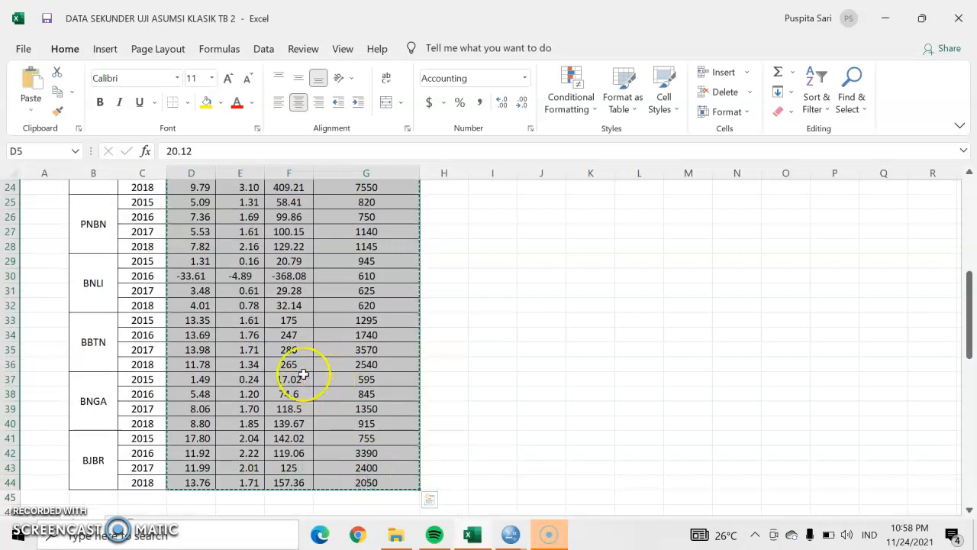
pyautogui.hotkey('alt', 'Tab')
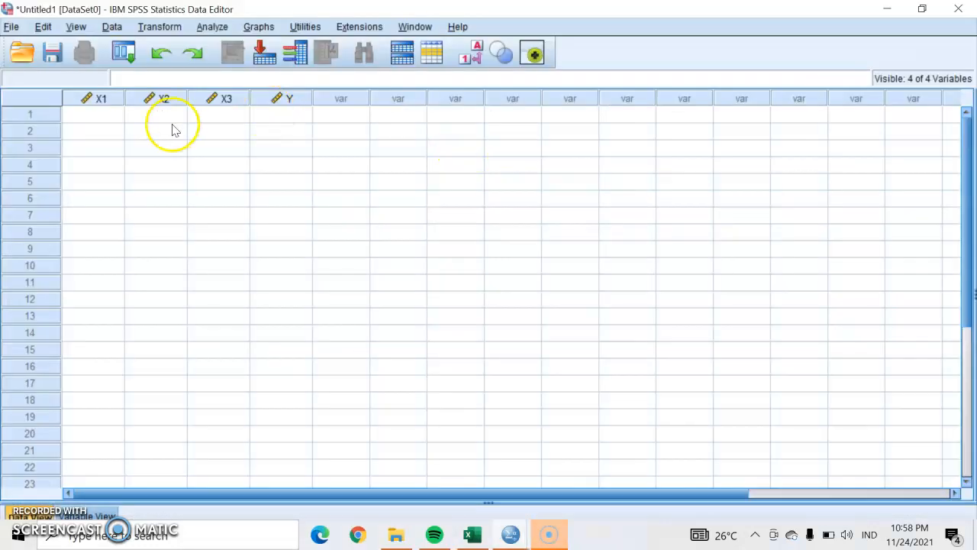
pyautogui.click(97, 115)
pyautogui.hotkey('ctrl', 'v')
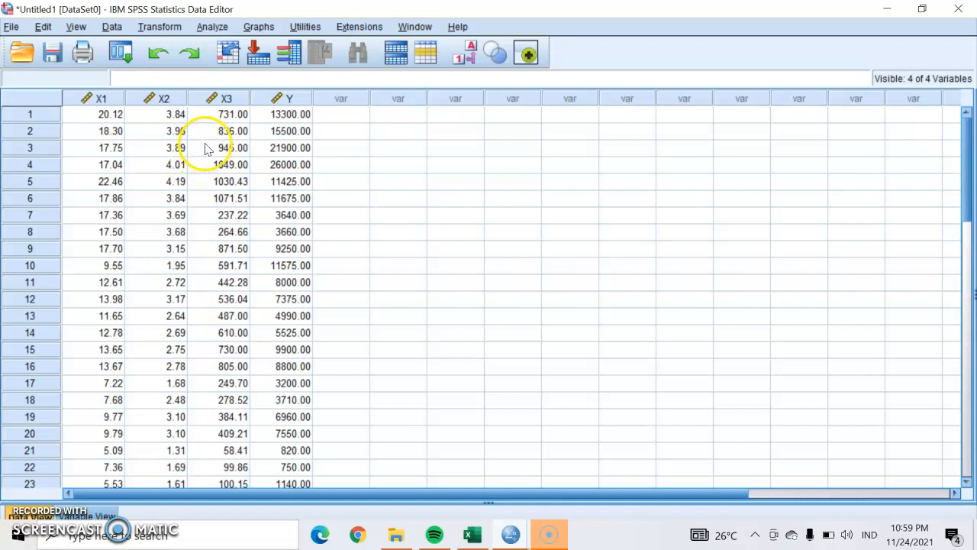
# - Start a linear regression analysis with HARGA SAHAM [Y] as the dependent variable
pyautogui.click(214, 27)
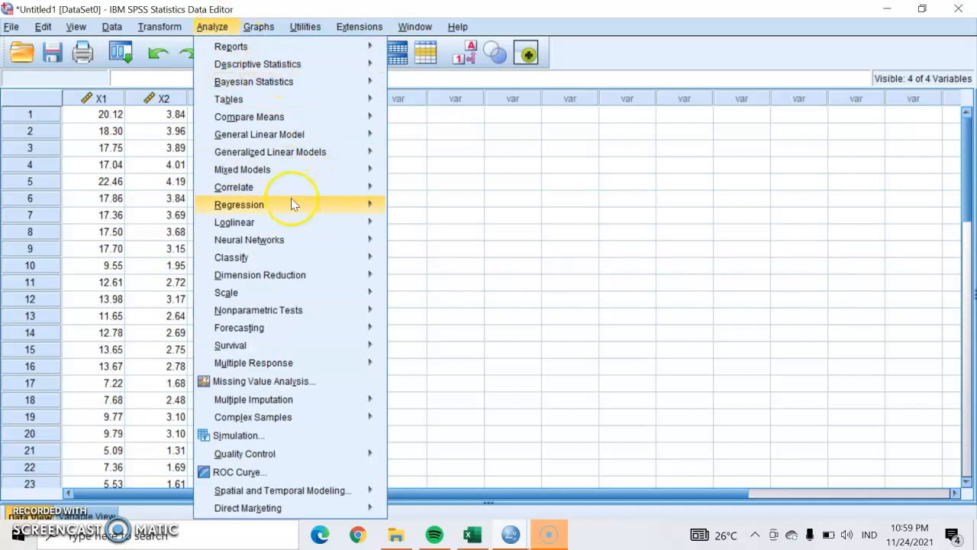
pyautogui.moveTo(293, 206)
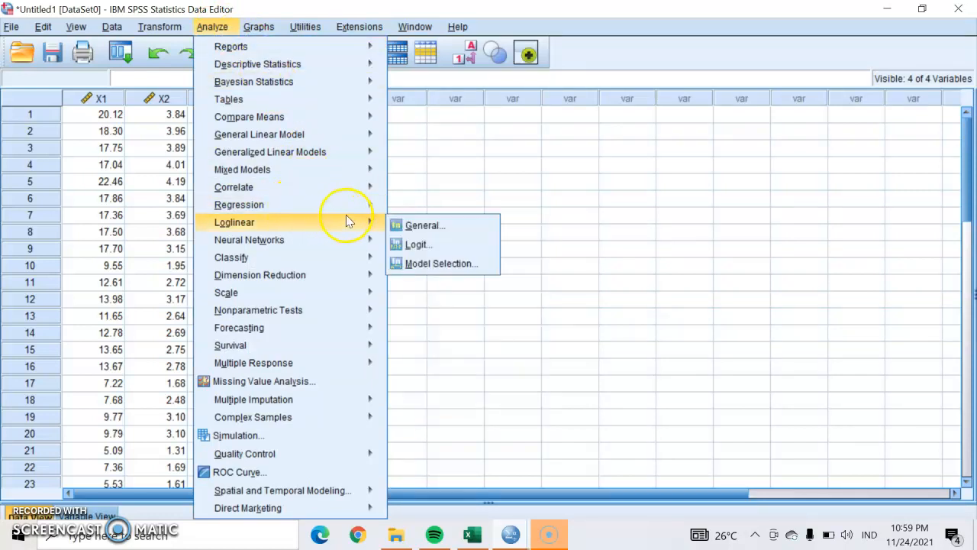
pyautogui.moveTo(365, 206)
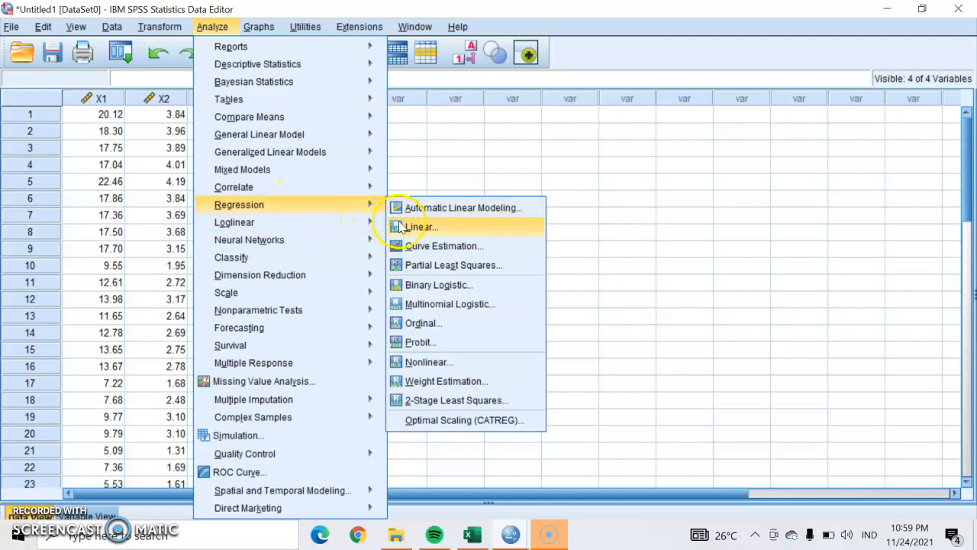
pyautogui.click(418, 229)
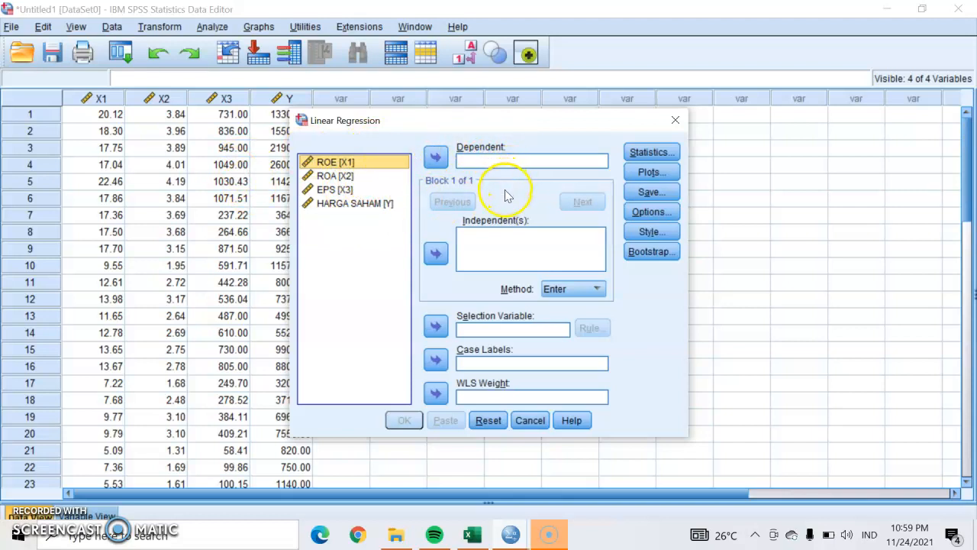
pyautogui.click(385, 204)
pyautogui.click(436, 158)
# - Add ROE [X1], ROA [X2] and EPS [X3] as the independent variables of the regression
pyautogui.click(340, 162)
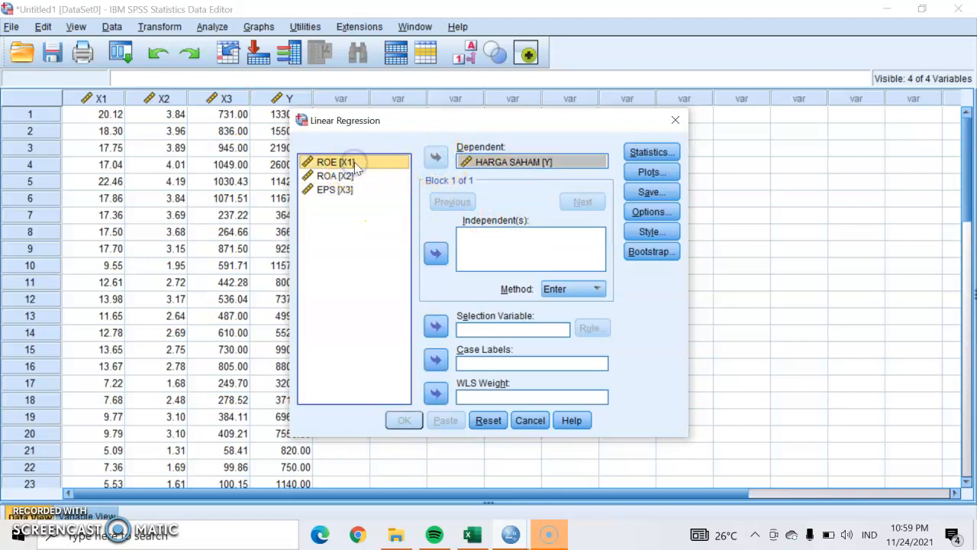
pyautogui.hotkey('shift', 'Down')
pyautogui.hotkey('shift', 'Down')
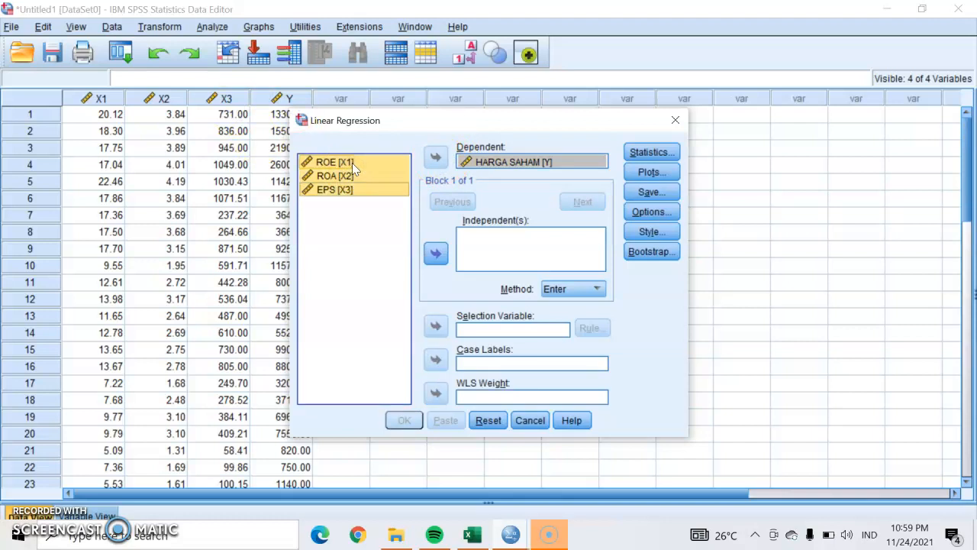
pyautogui.click(437, 253)
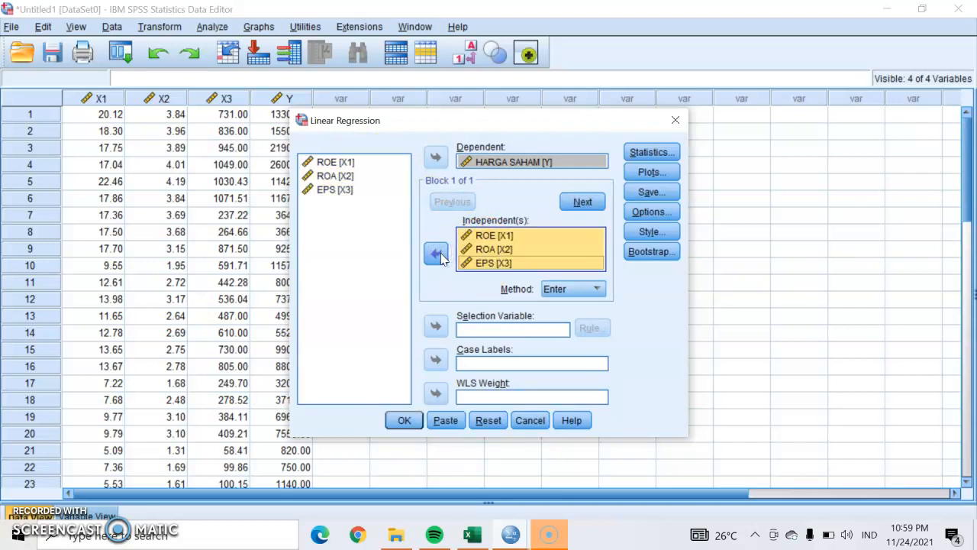
# - Run the regression with a histogram and normal probability plot of the standardized residuals, and review the charts in the output
pyautogui.click(650, 173)
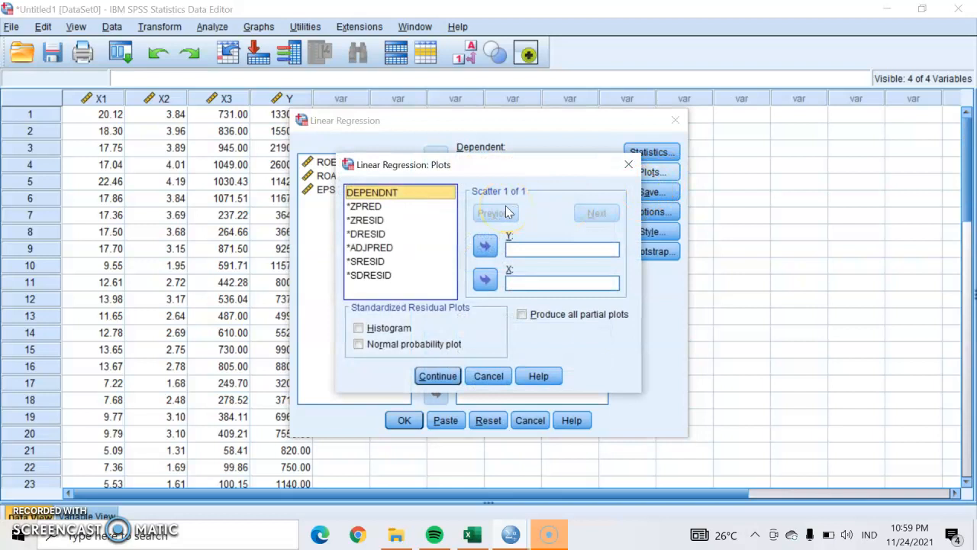
pyautogui.click(388, 329)
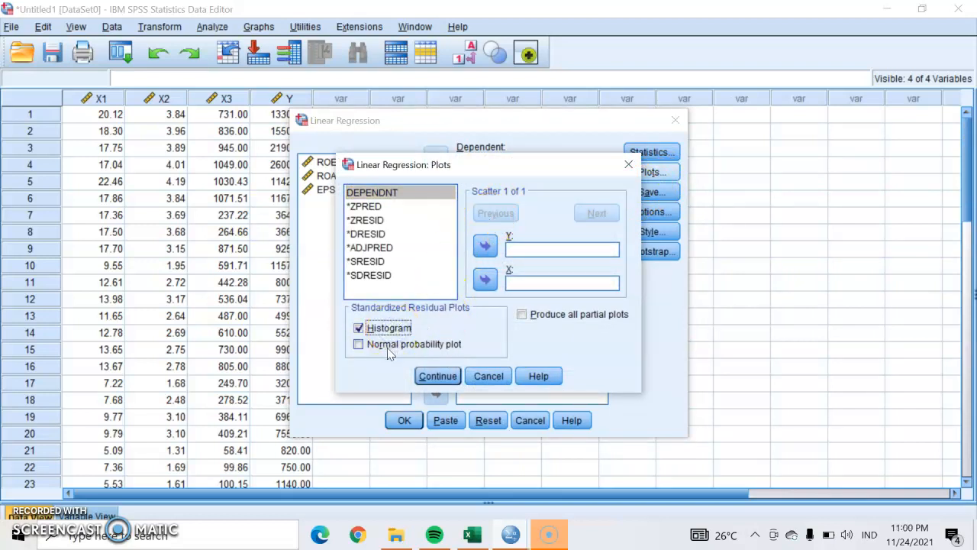
pyautogui.click(387, 347)
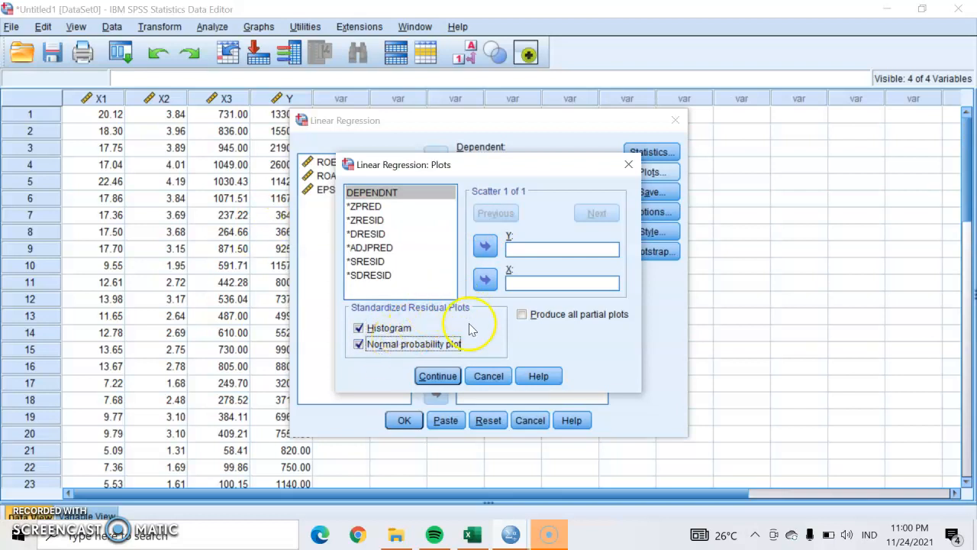
pyautogui.click(442, 379)
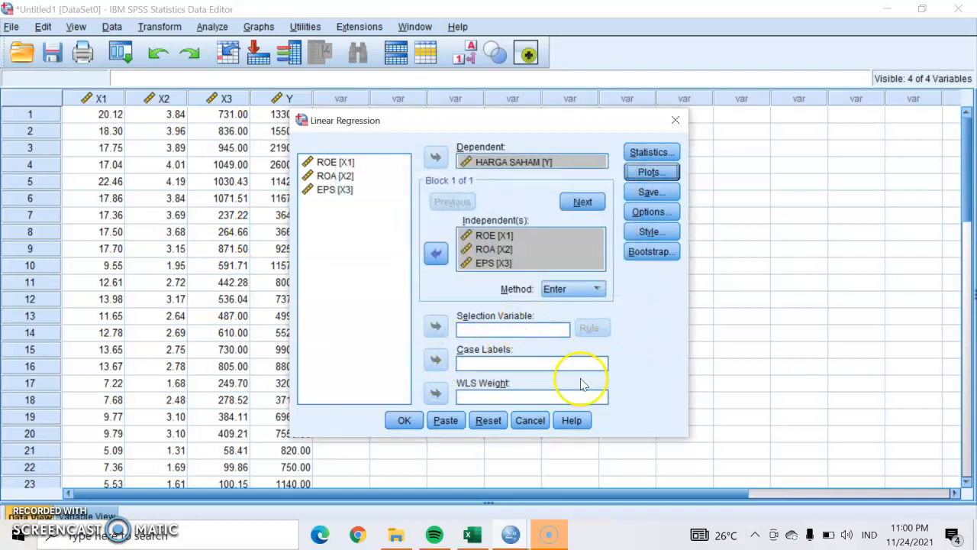
pyautogui.click(404, 421)
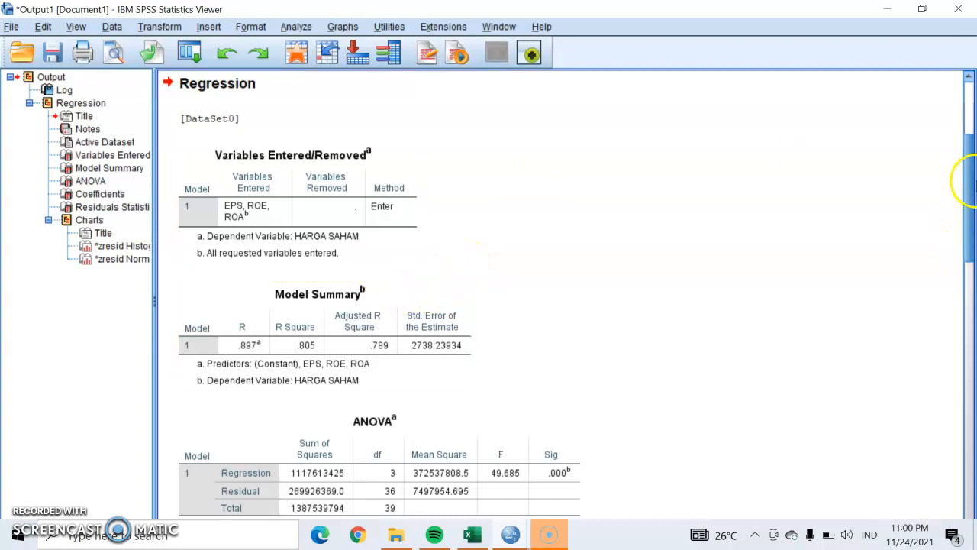
pyautogui.moveTo(971, 169); pyautogui.dragTo(971, 429)
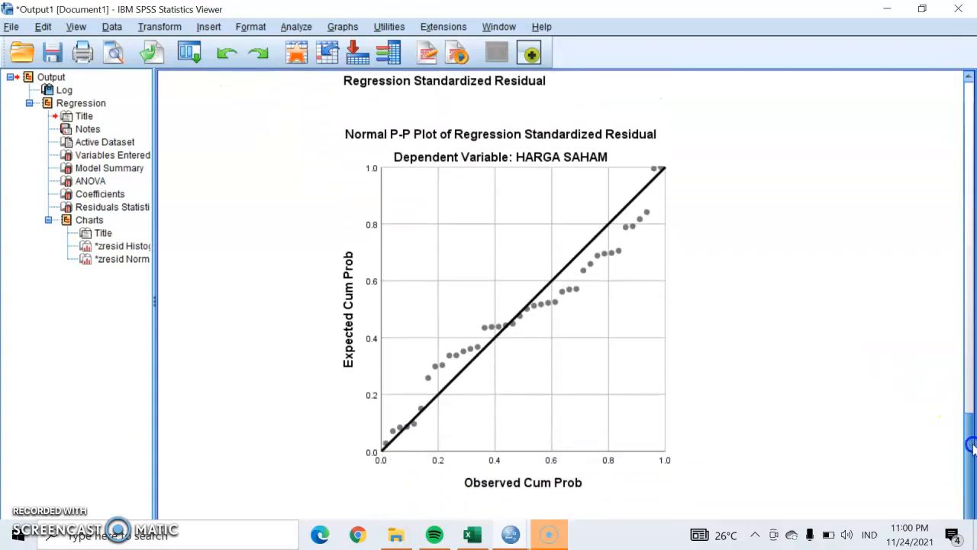
pyautogui.click(616, 374)
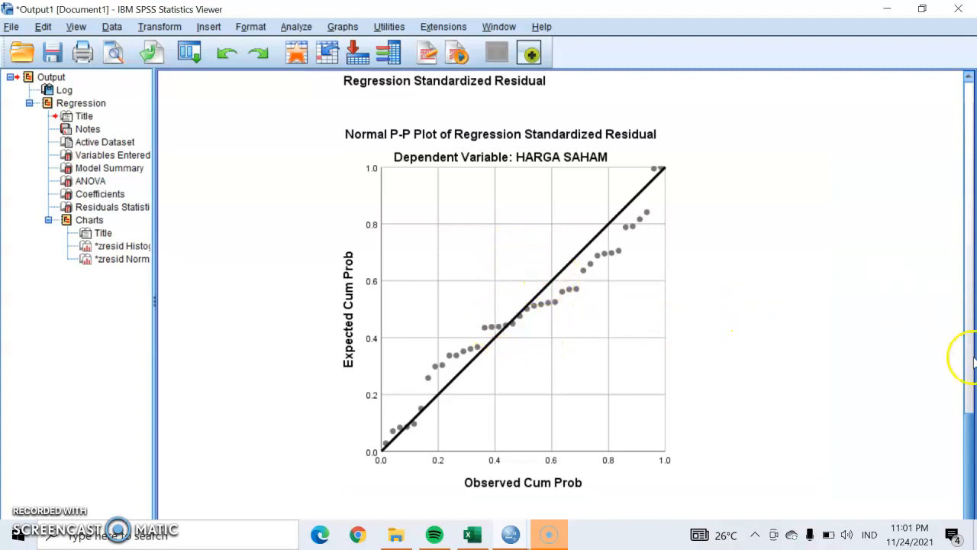
pyautogui.moveTo(971, 436); pyautogui.dragTo(971, 403)
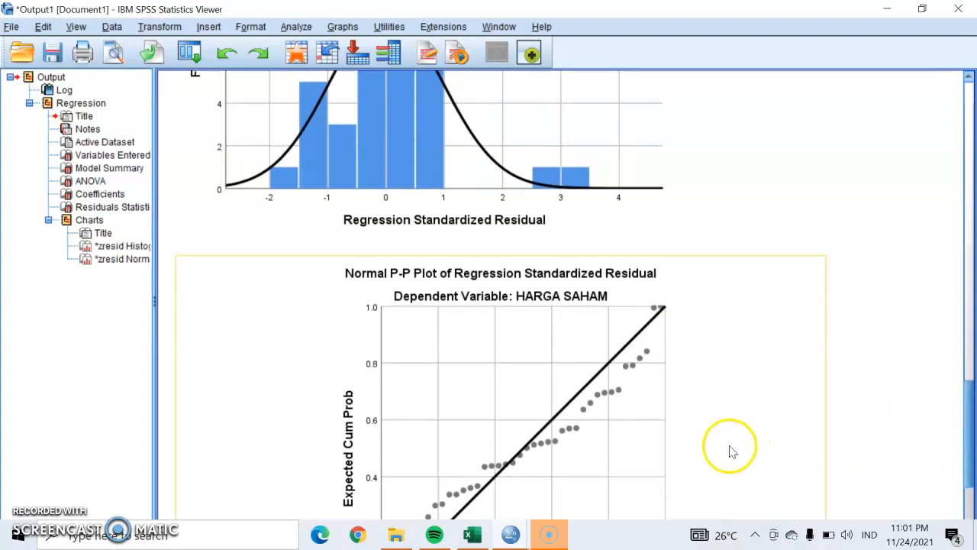
# - Return to the dataset, start another linear regression and reset its settings to the defaults
pyautogui.moveTo(510, 534)
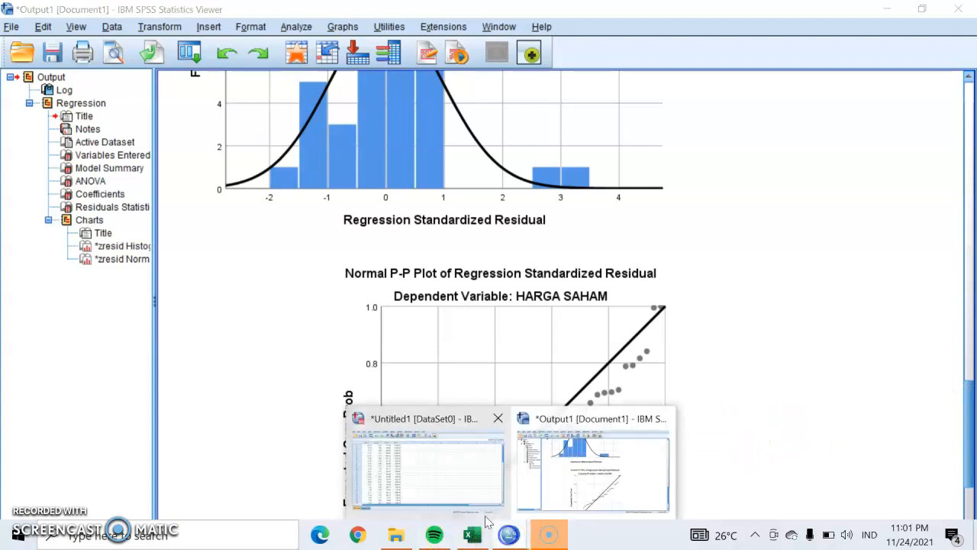
pyautogui.click(420, 458)
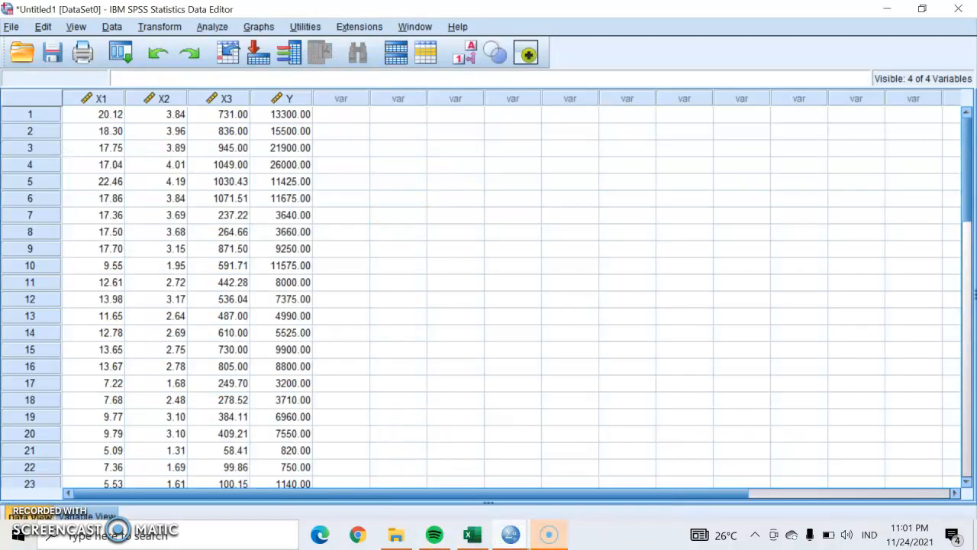
pyautogui.click(220, 29)
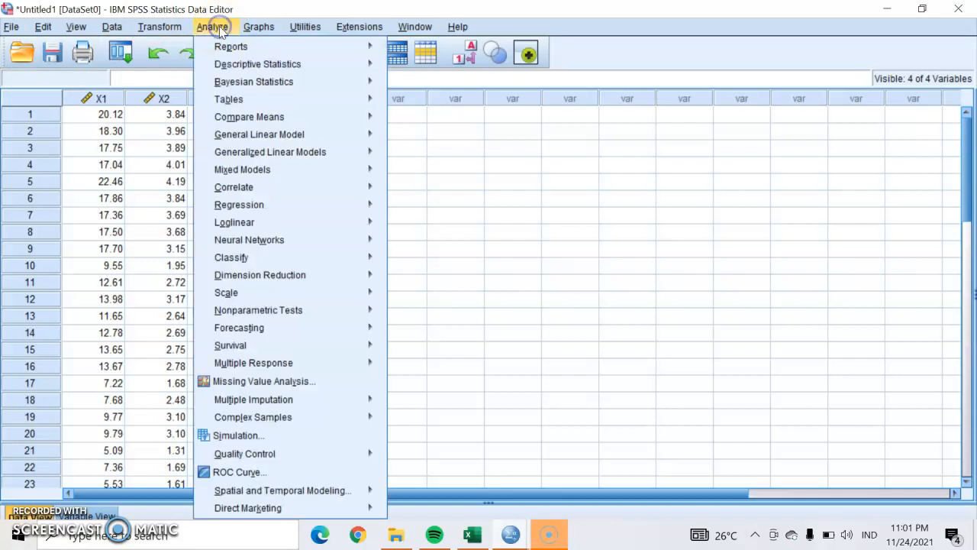
pyautogui.click(312, 205)
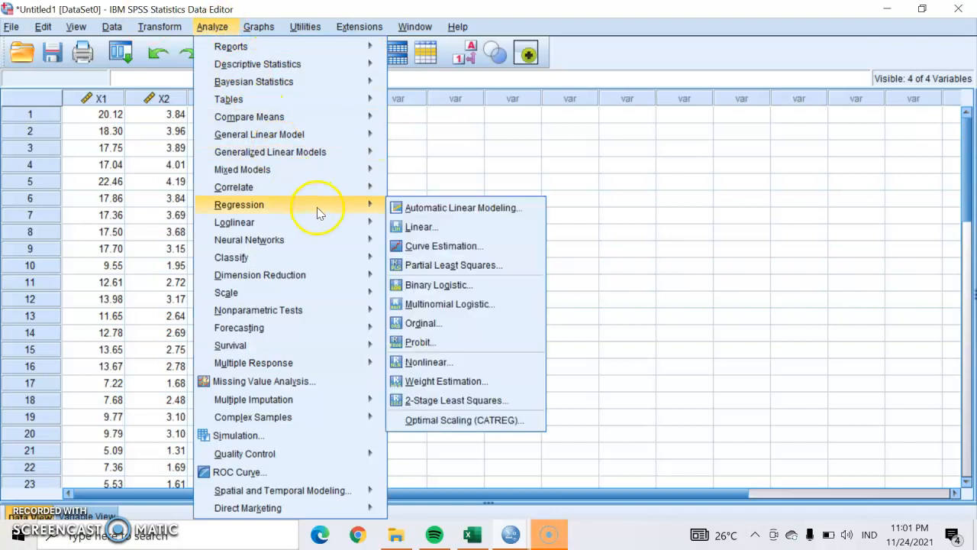
pyautogui.click(421, 228)
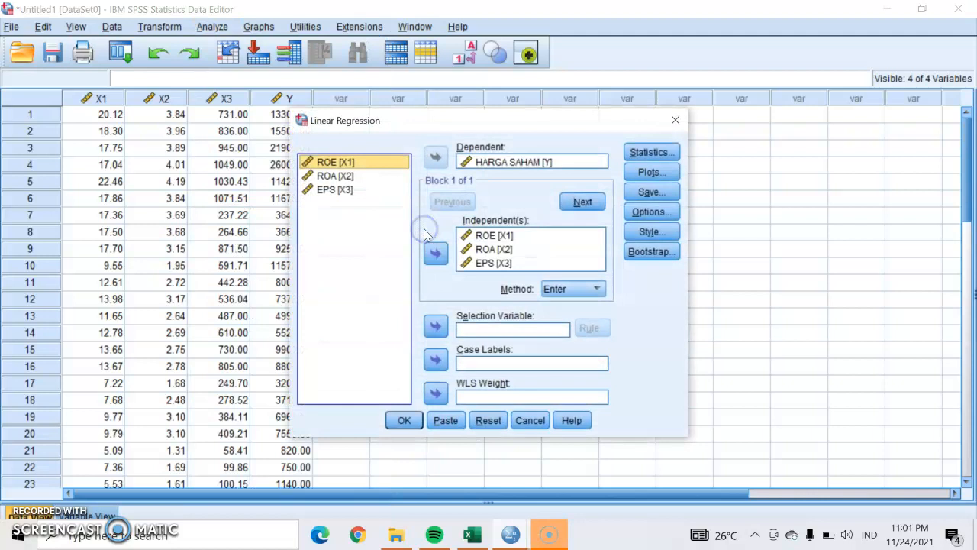
pyautogui.click(489, 420)
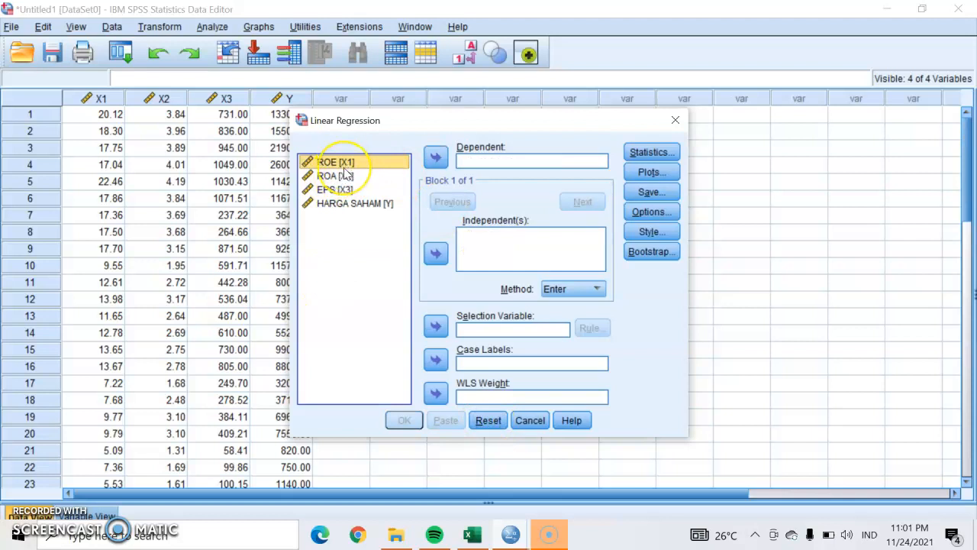
# - Assign ROE [X1], ROA [X2] and EPS [X3] as independent variables and HARGA SAHAM [Y] as the dependent variable
pyautogui.hotkey('shift', 'Down')
pyautogui.hotkey('shift', 'Down')
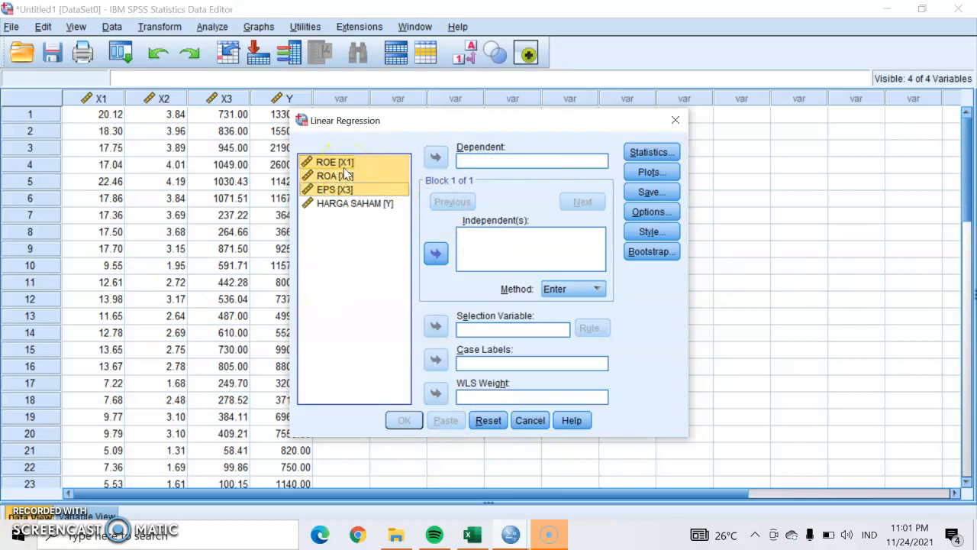
pyautogui.click(436, 256)
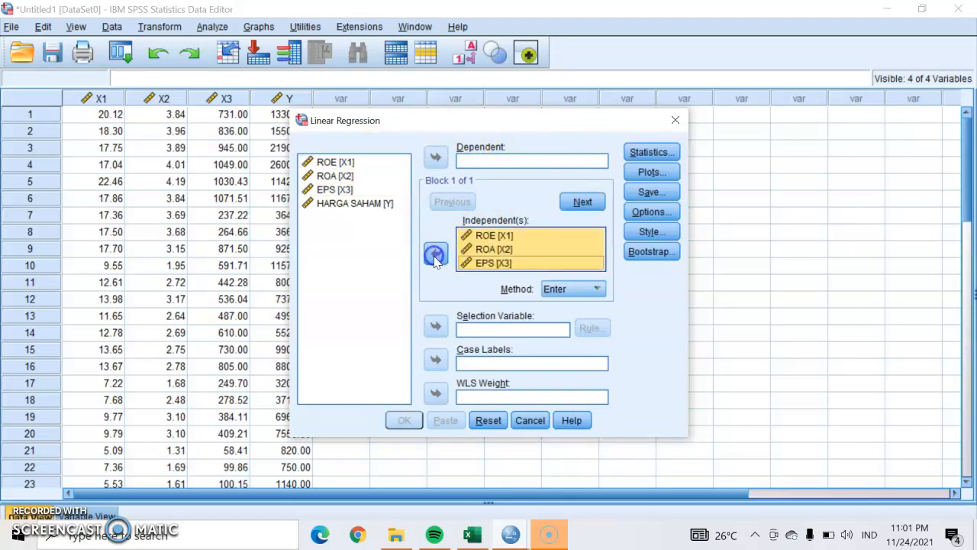
pyautogui.click(356, 204)
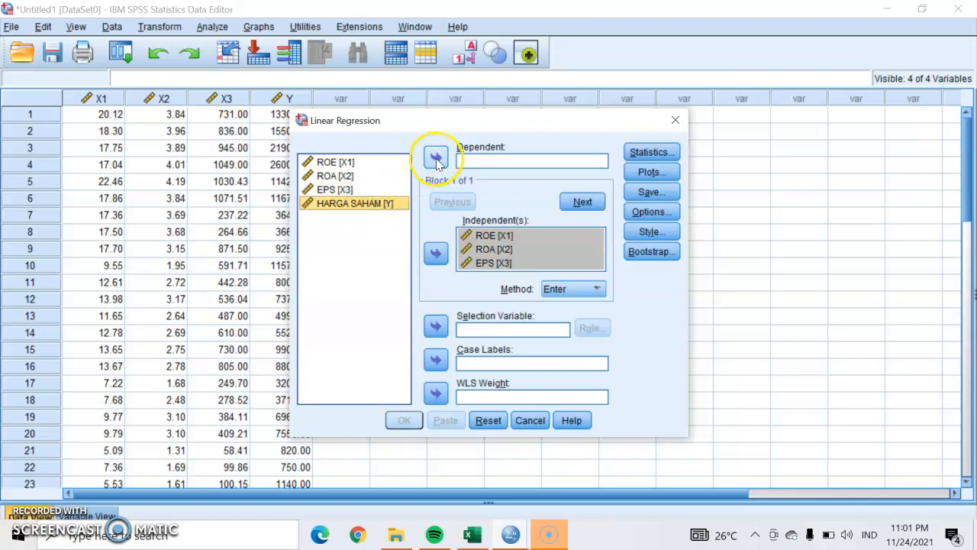
pyautogui.click(436, 158)
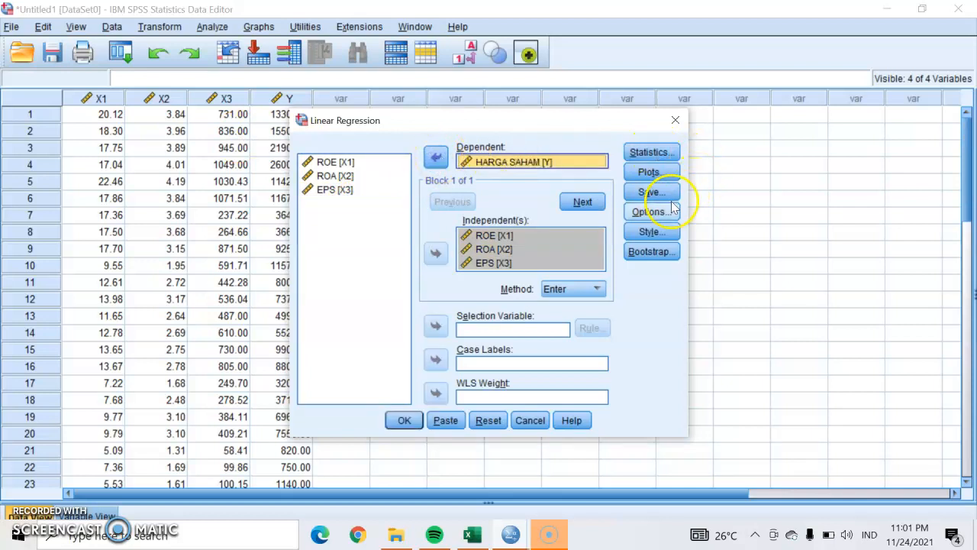
# - Enable the Durbin-Watson residual statistic and run the regression
pyautogui.click(661, 152)
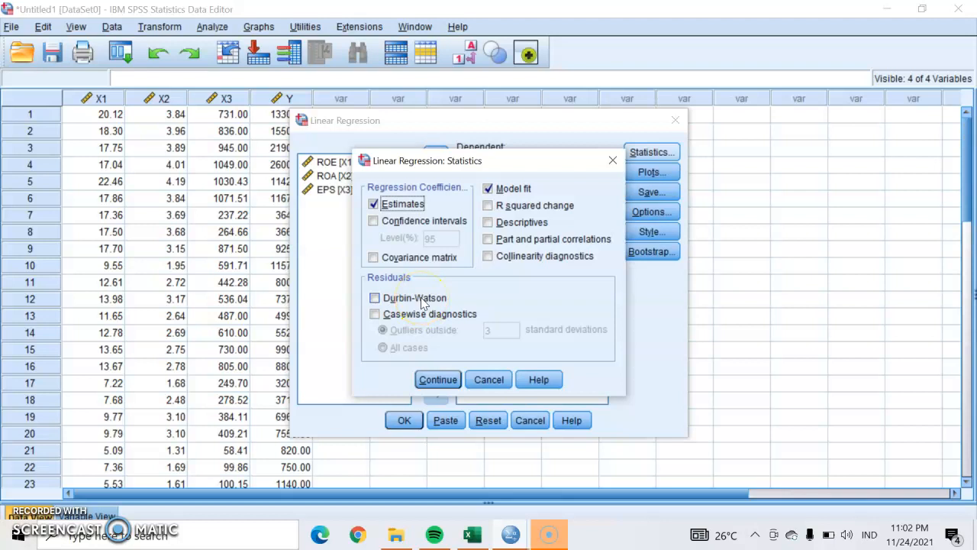
pyautogui.click(408, 300)
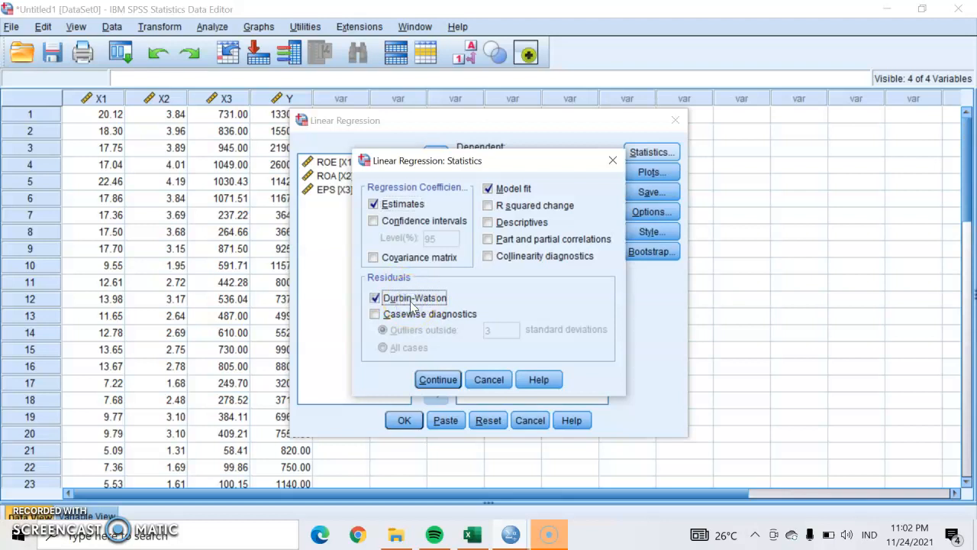
pyautogui.click(437, 377)
pyautogui.click(403, 419)
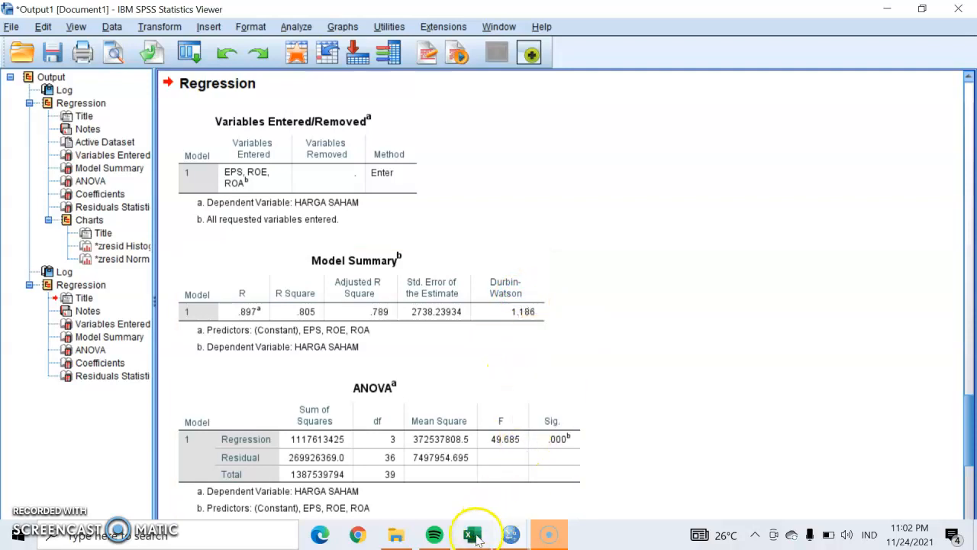
# - Go back from the output to the dataset and open a new linear regression with all previous settings cleared
pyautogui.moveTo(510, 535)
pyautogui.click(397, 452)
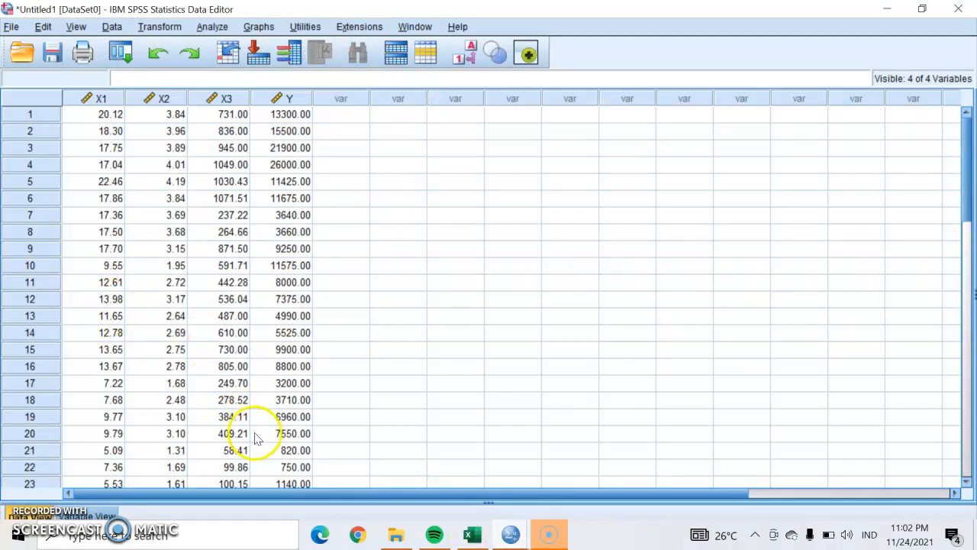
pyautogui.click(209, 28)
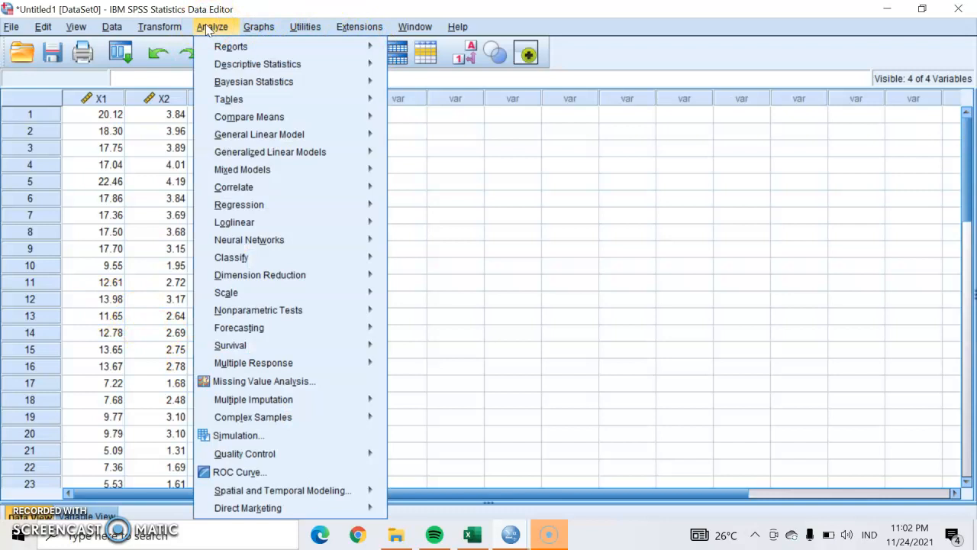
pyautogui.moveTo(291, 203)
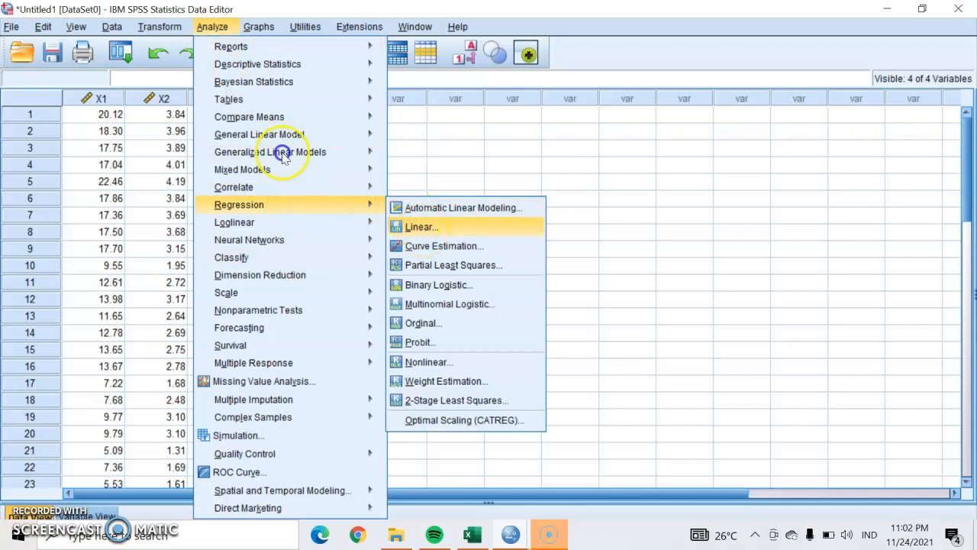
pyautogui.click(423, 228)
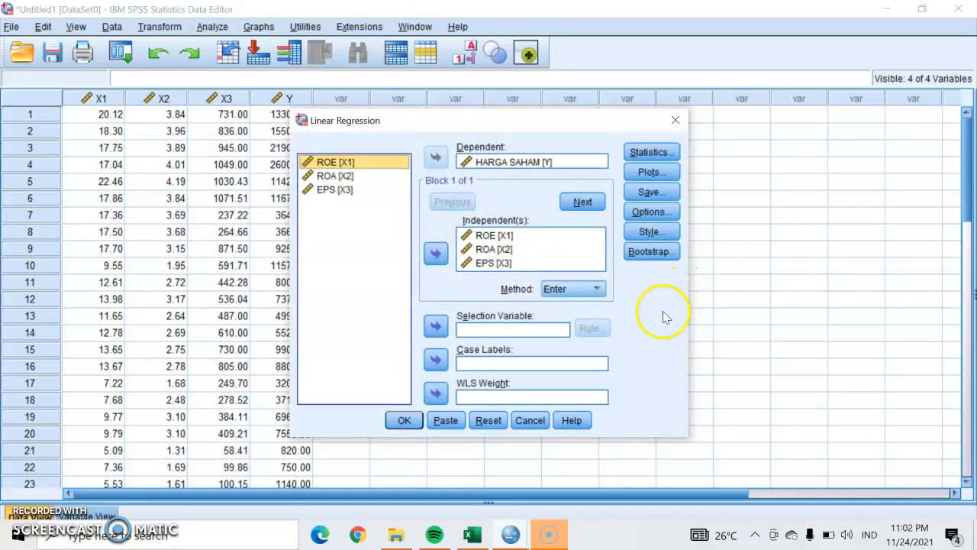
pyautogui.click(488, 420)
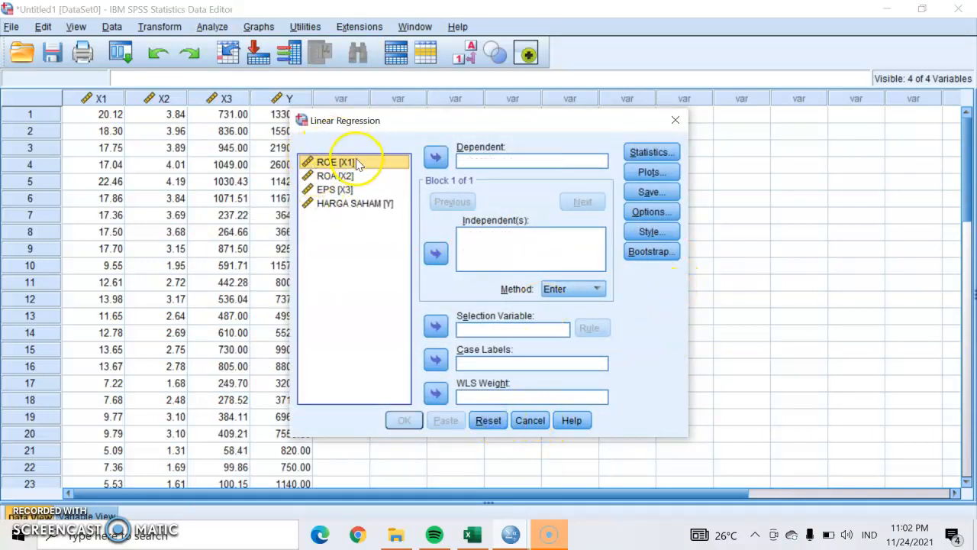
# - Set ROE [X1], ROA [X2] and EPS [X3] as the independent variables and HARGA SAHAM [Y] as the dependent
pyautogui.hotkey('shift', 'Down')
pyautogui.hotkey('shift', 'Down')
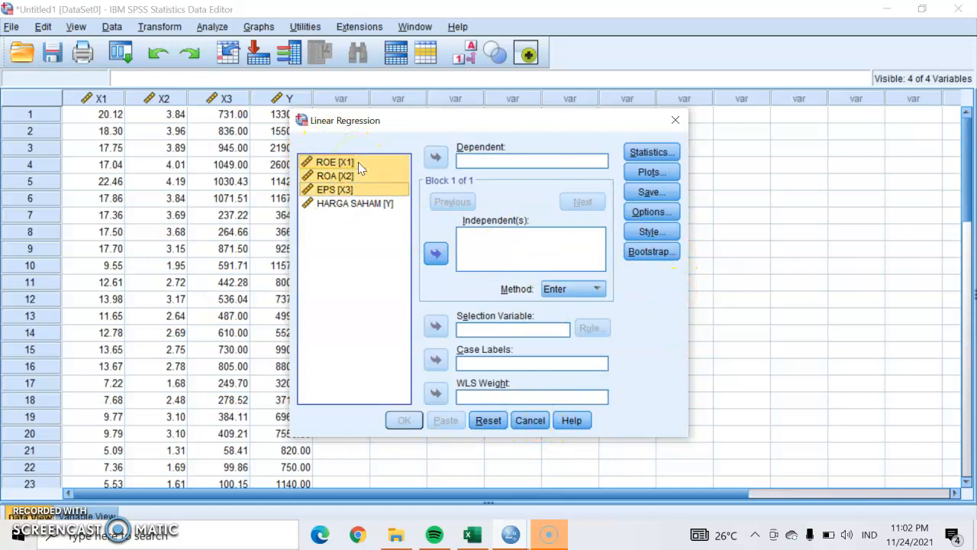
pyautogui.click(437, 253)
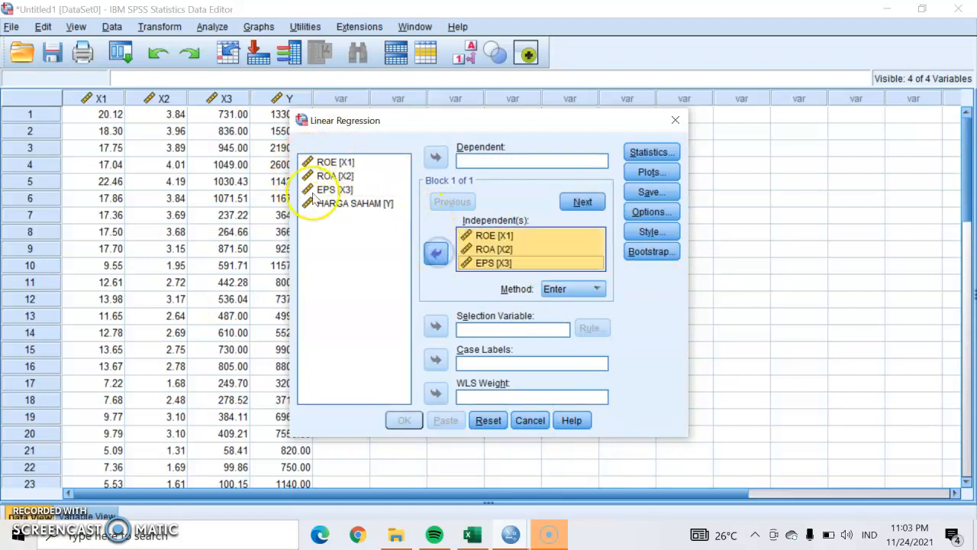
pyautogui.click(367, 202)
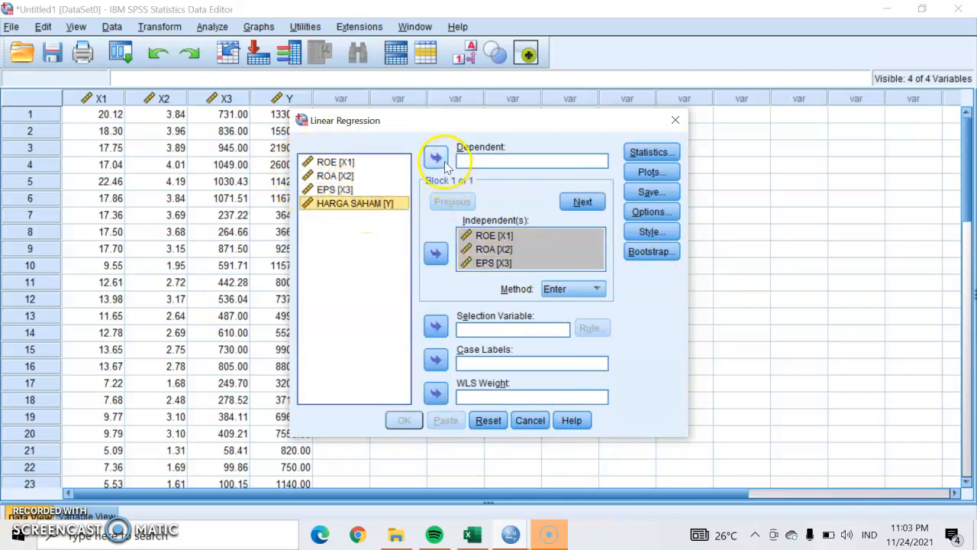
pyautogui.click(437, 157)
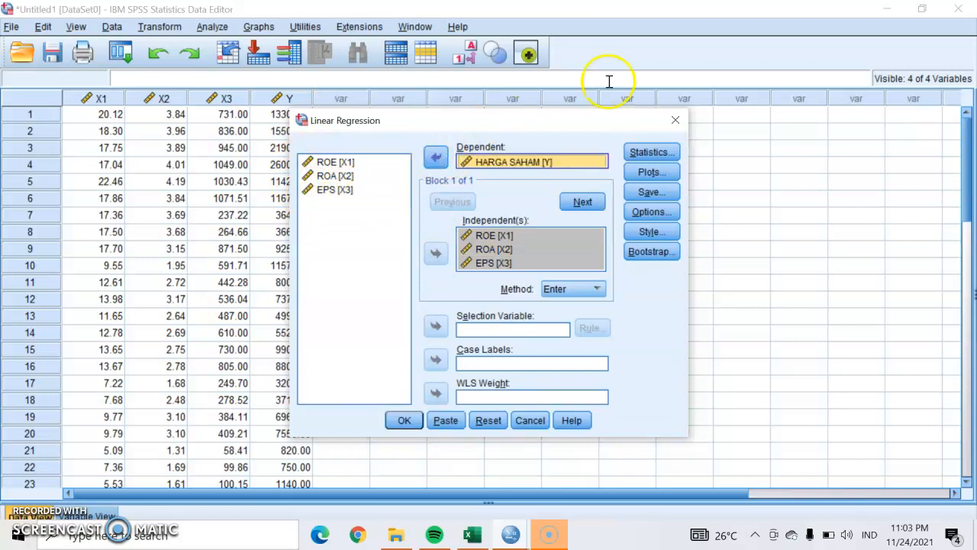
# - Enable part and partial correlations and collinearity diagnostics, and run the regression
pyautogui.click(661, 152)
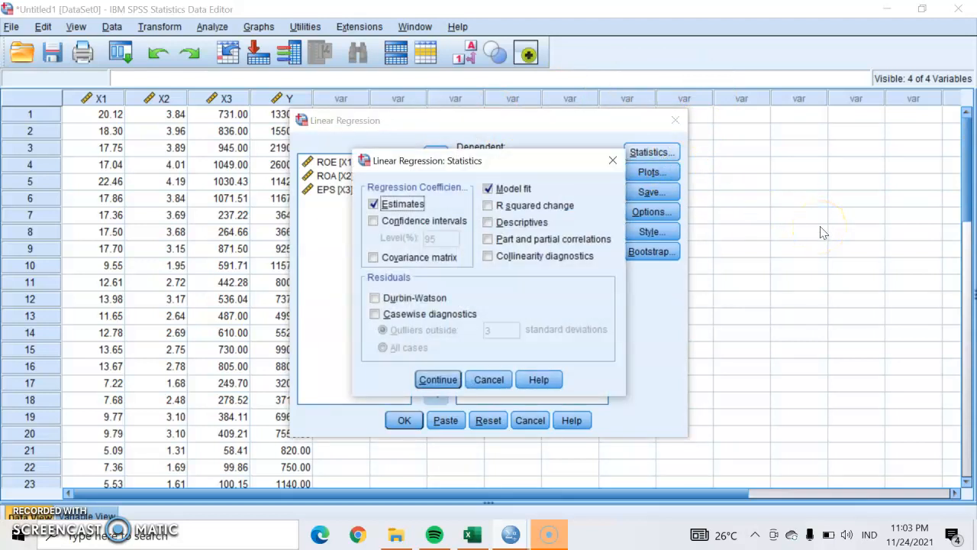
pyautogui.click(542, 242)
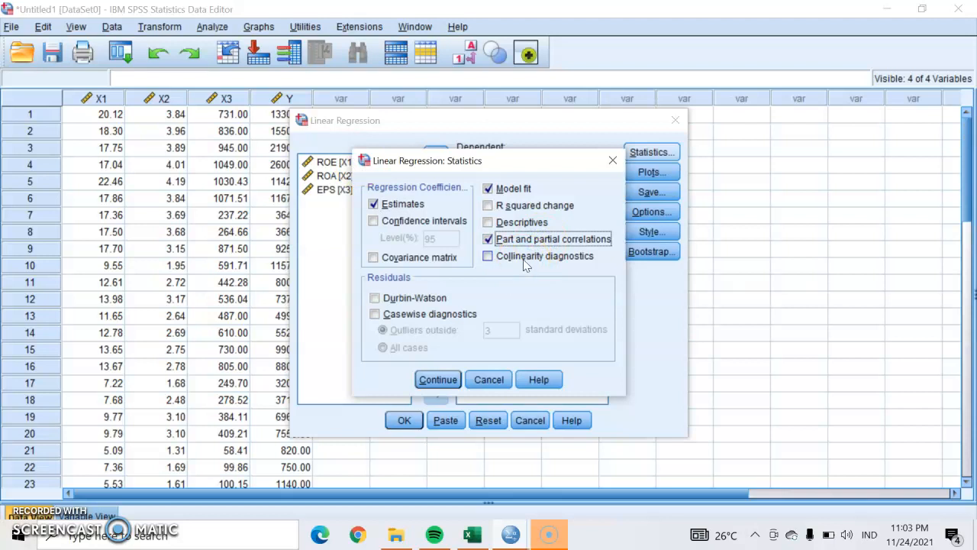
pyautogui.click(523, 260)
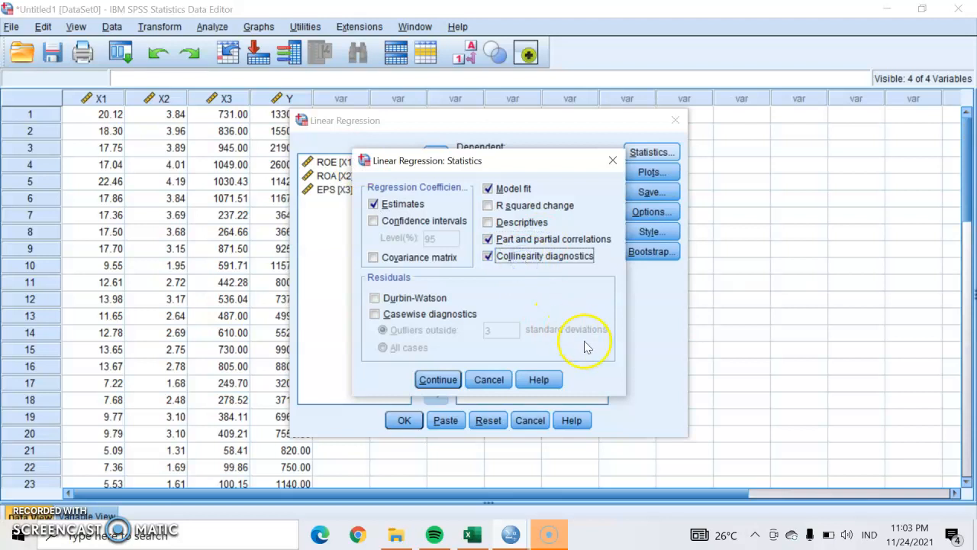
pyautogui.click(437, 381)
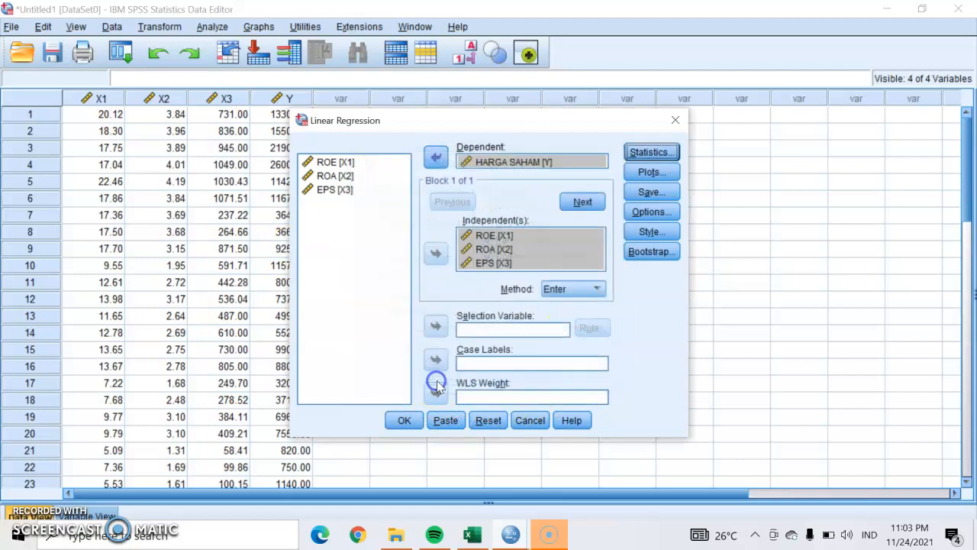
pyautogui.click(398, 420)
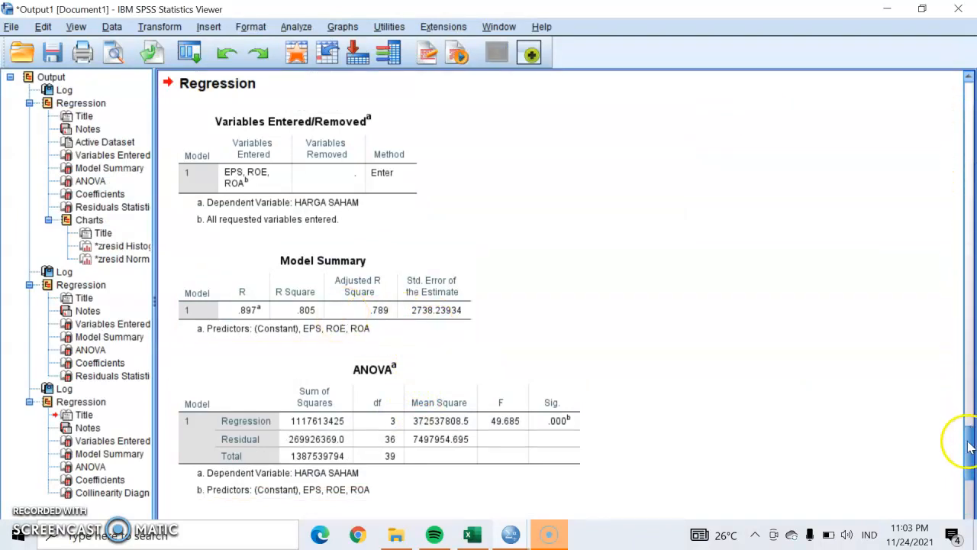
# - Examine the Coefficients table of the regression output for the tolerance and VIF collinearity statistics of ROE, ROA and EPS
pyautogui.moveTo(969, 439); pyautogui.dragTo(971, 376)
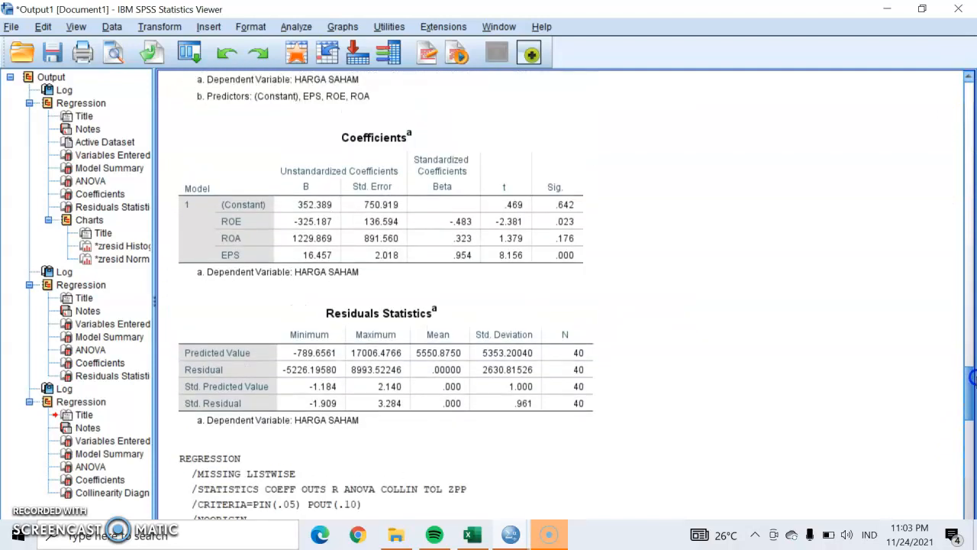
pyautogui.moveTo(971, 376); pyautogui.dragTo(971, 376)
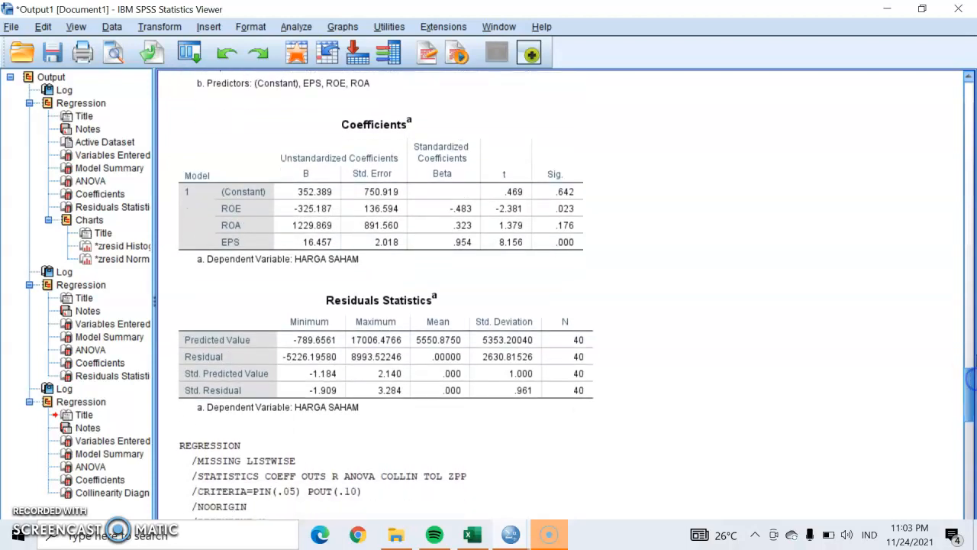
pyautogui.click(573, 206)
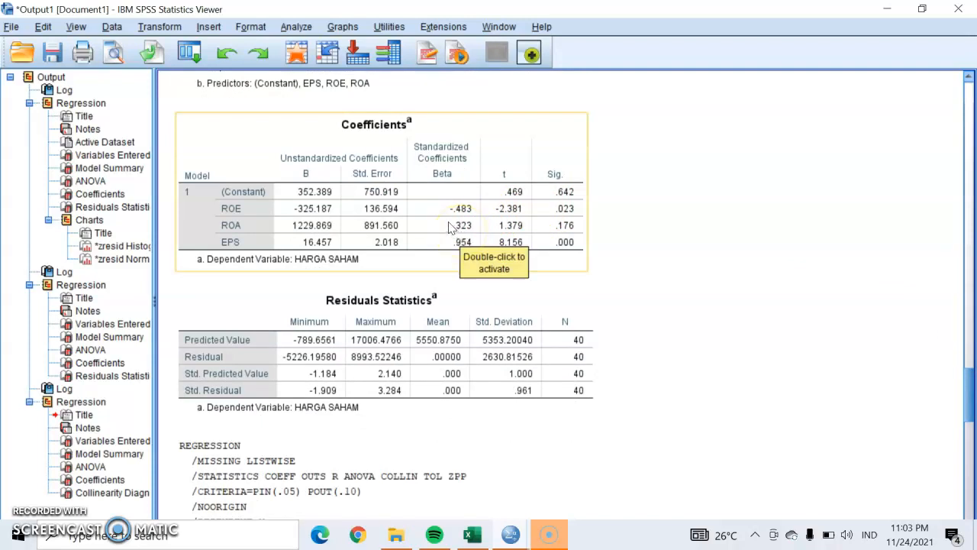
pyautogui.click(547, 533)
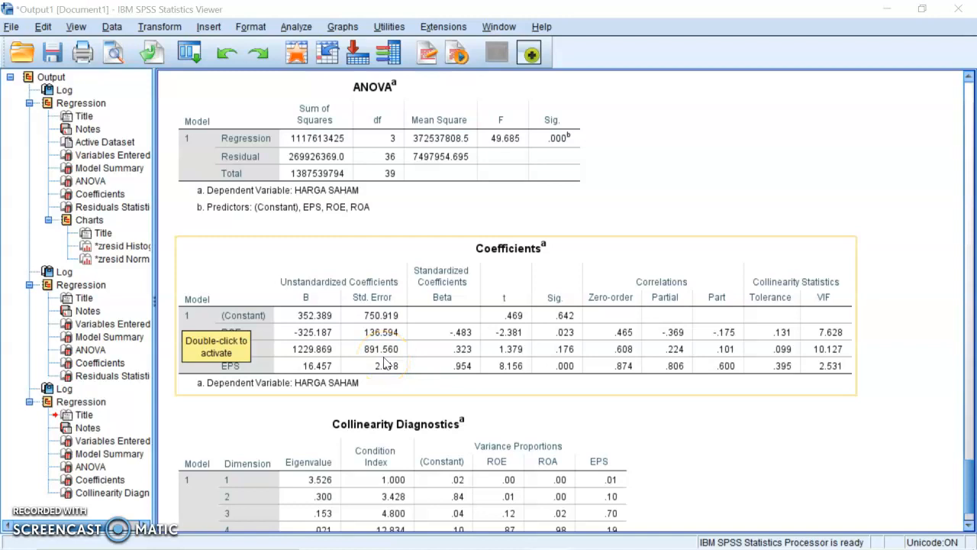
# - Return from the output to the dataset and open the linear regression setup again
pyautogui.moveTo(588, 547)
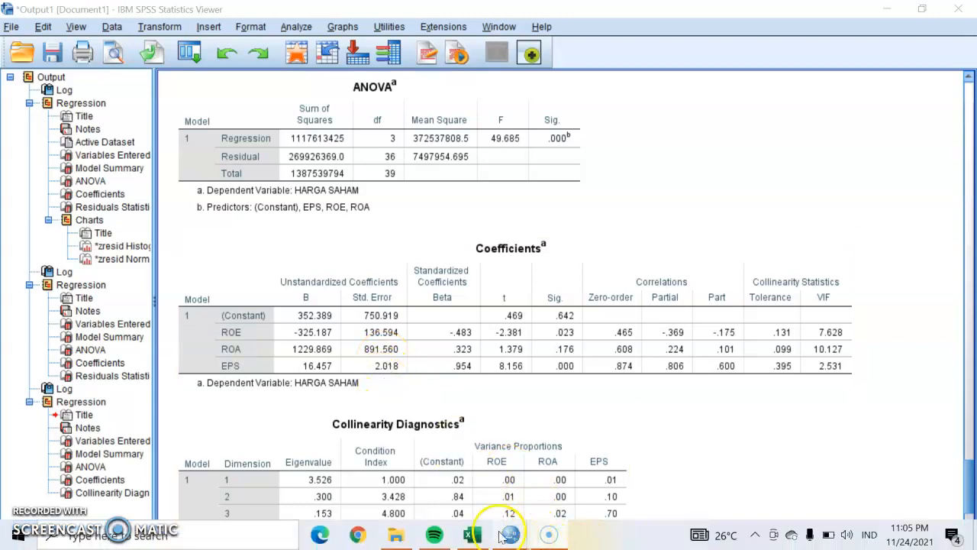
pyautogui.moveTo(504, 535)
pyautogui.click(439, 490)
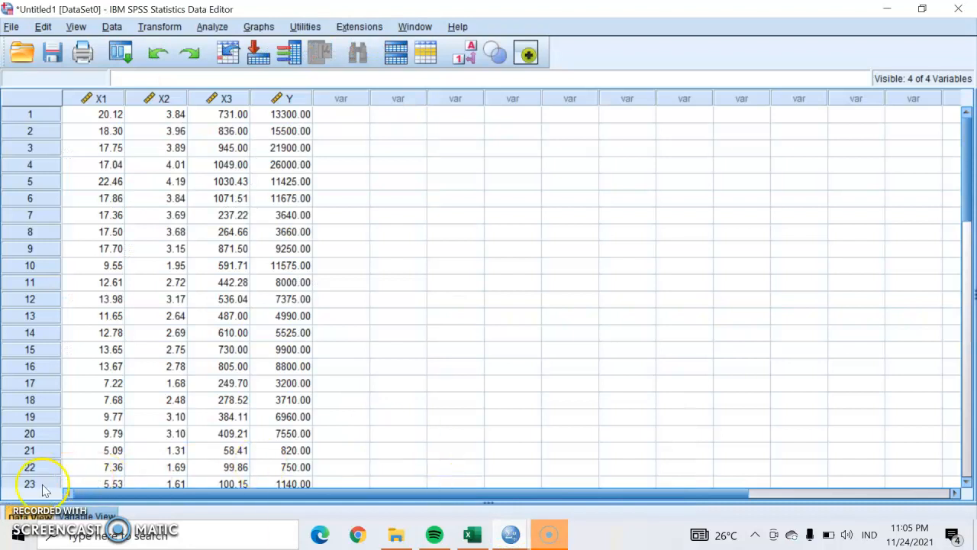
pyautogui.click(550, 537)
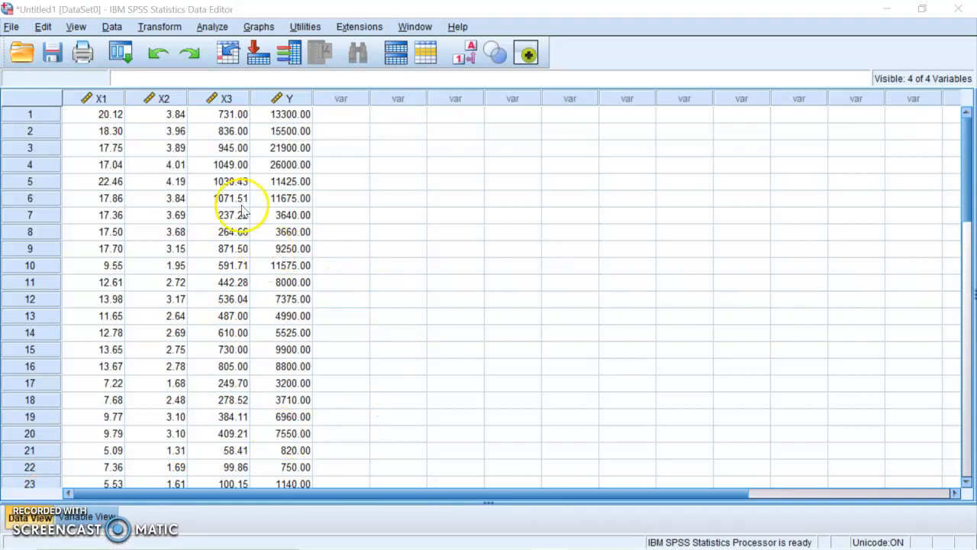
pyautogui.click(212, 27)
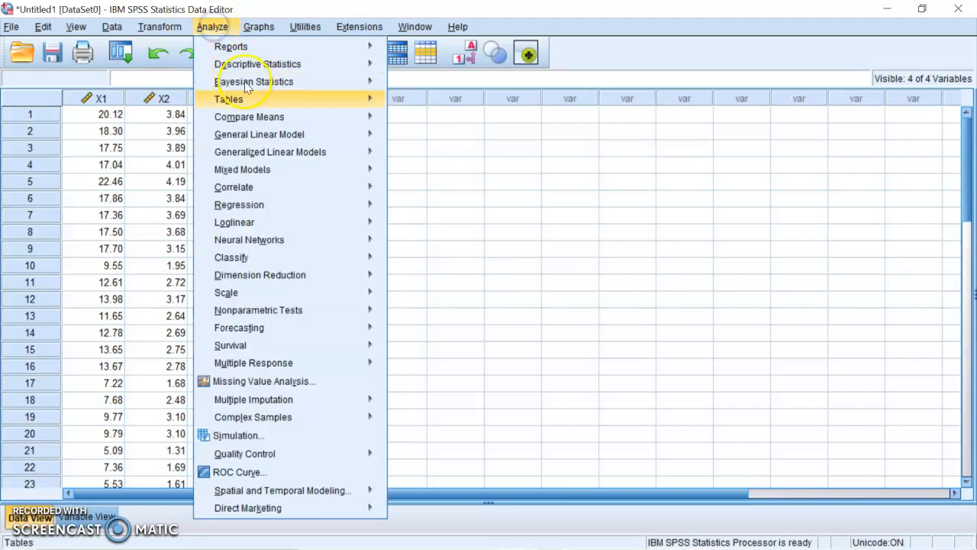
pyautogui.moveTo(293, 208)
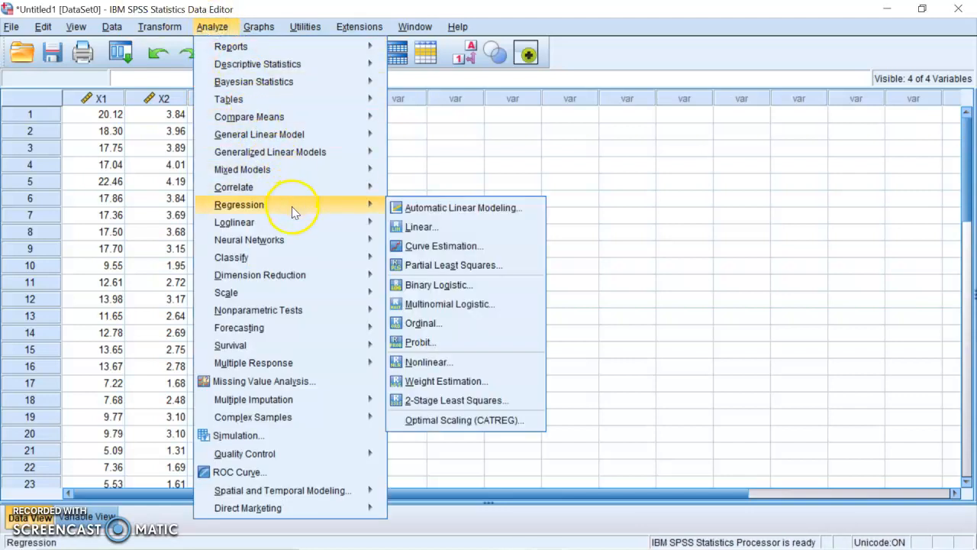
pyautogui.click(409, 226)
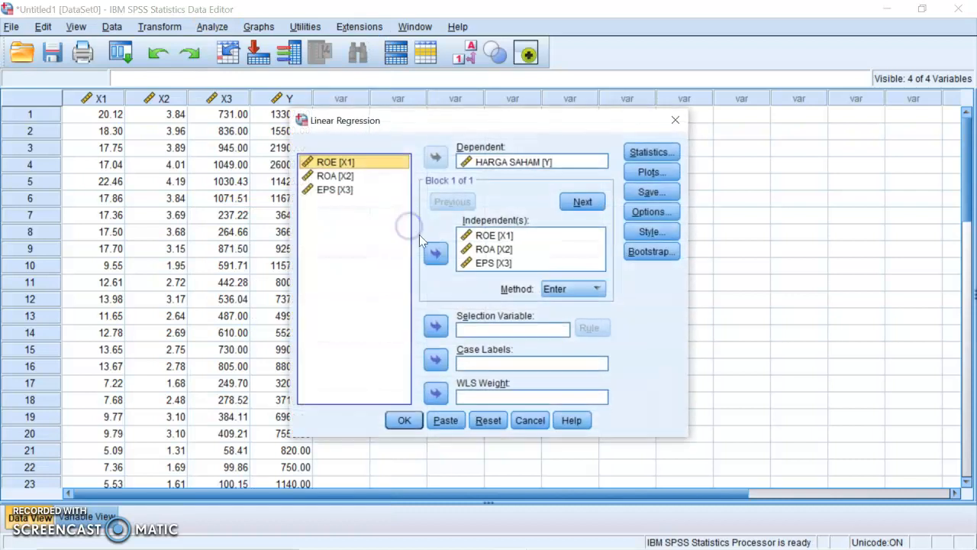
# - Enable the histogram and normal probability plot of the standardized residuals for the regression
pyautogui.click(654, 174)
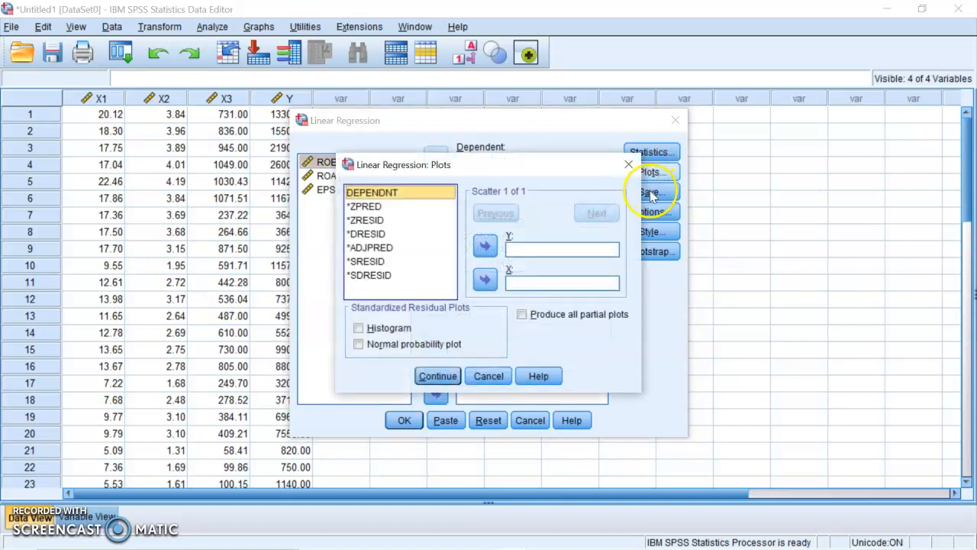
pyautogui.click(381, 328)
pyautogui.click(383, 346)
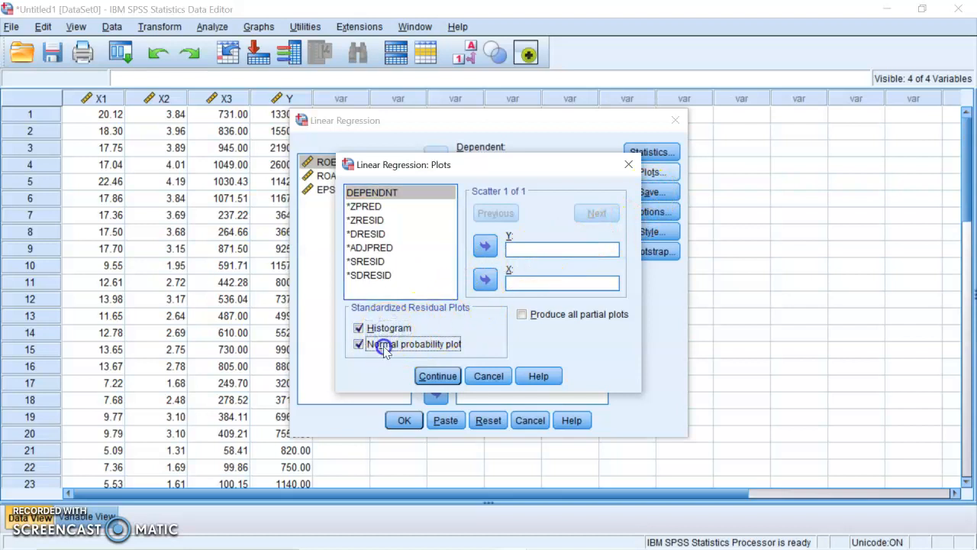
pyautogui.click(438, 375)
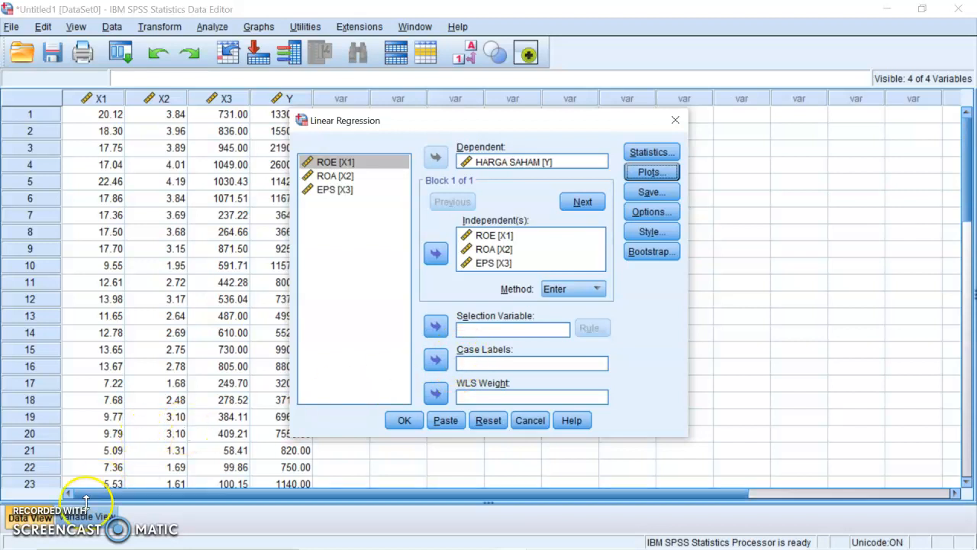
# - Set up a residual scatterplot with *SRESID as Y and *ZPRED as X, and run the regression
pyautogui.click(667, 174)
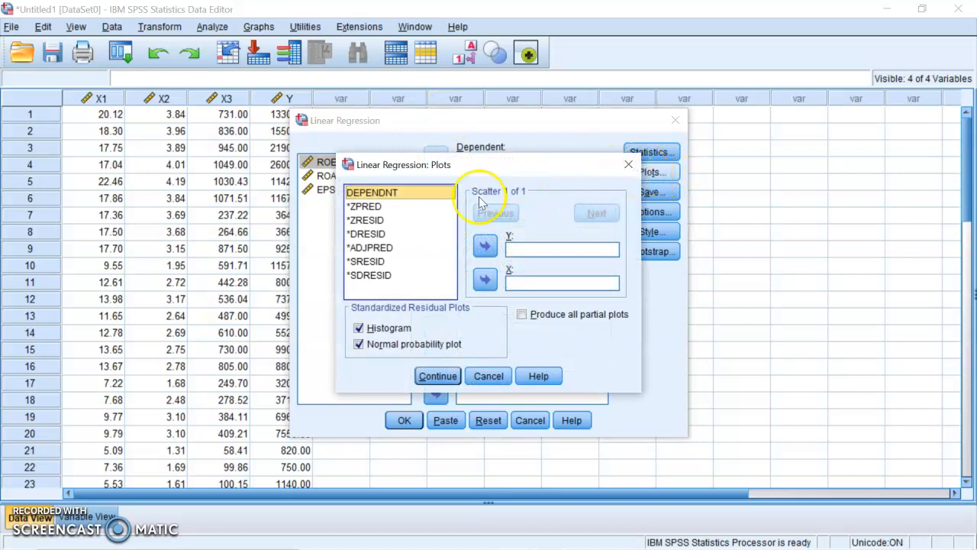
pyautogui.click(379, 212)
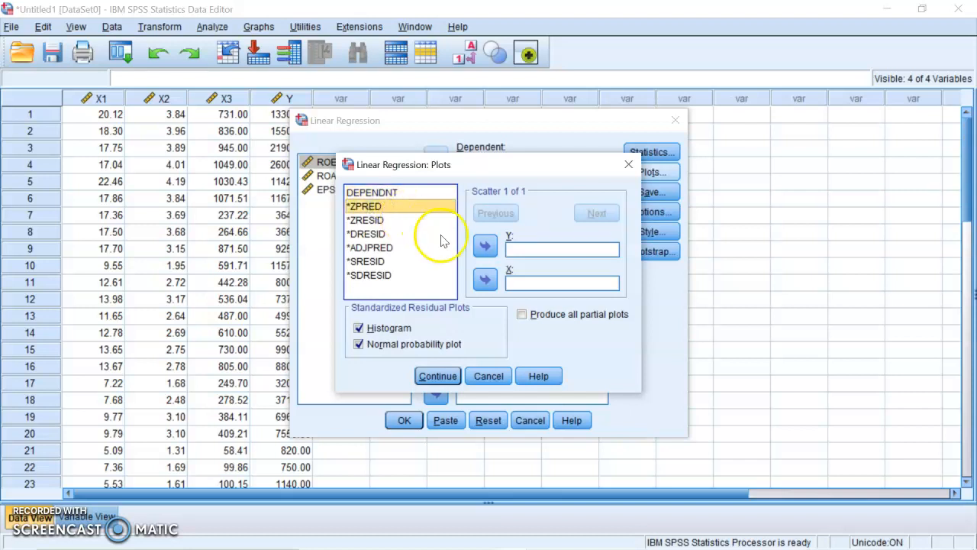
pyautogui.click(487, 279)
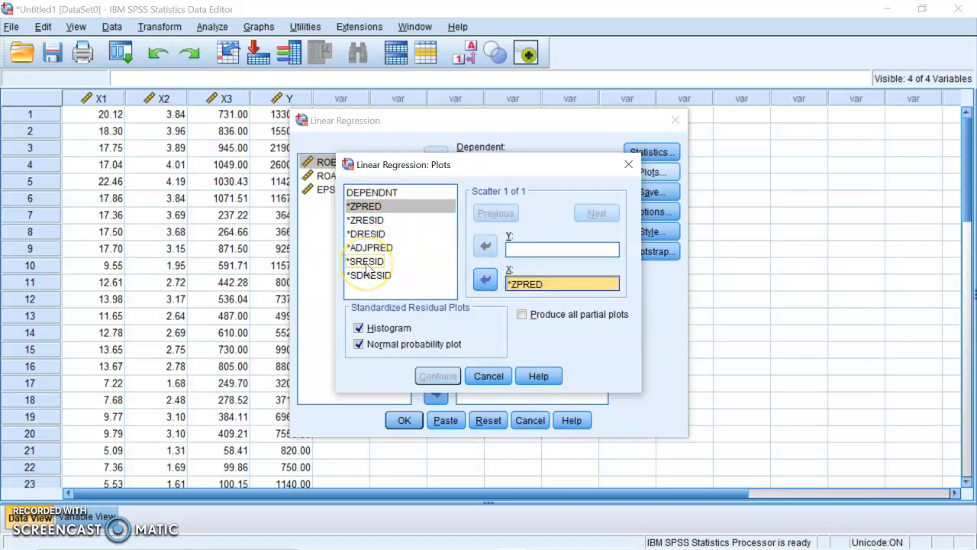
pyautogui.click(366, 263)
pyautogui.click(486, 245)
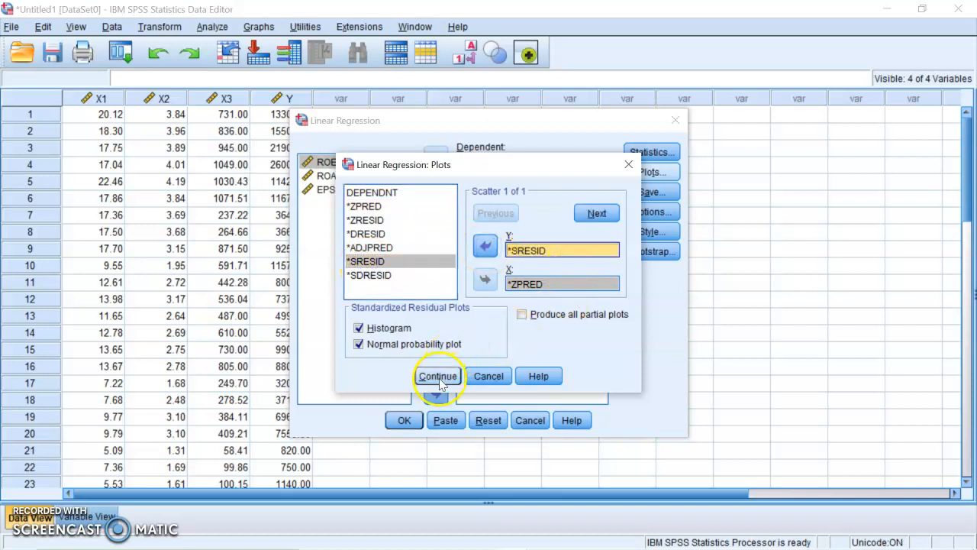
pyautogui.click(437, 377)
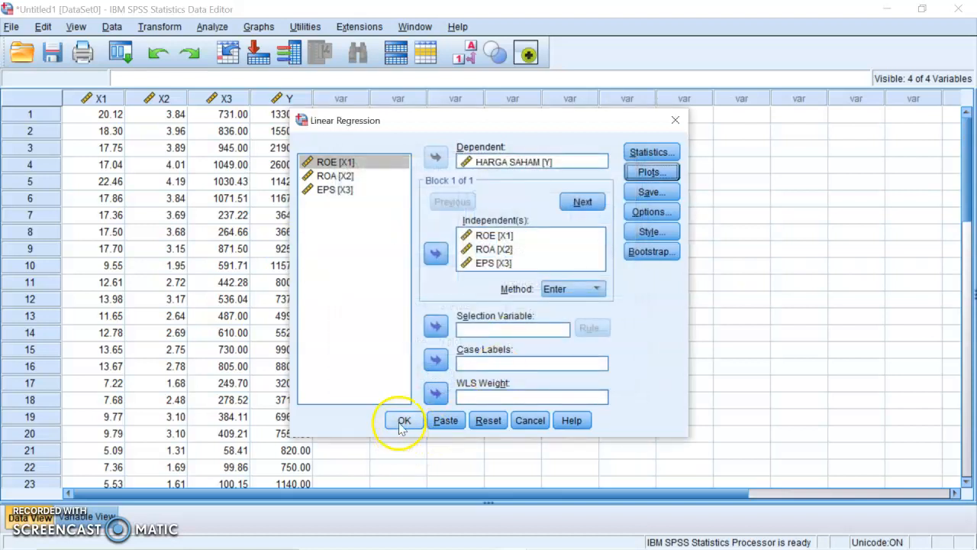
pyautogui.click(403, 420)
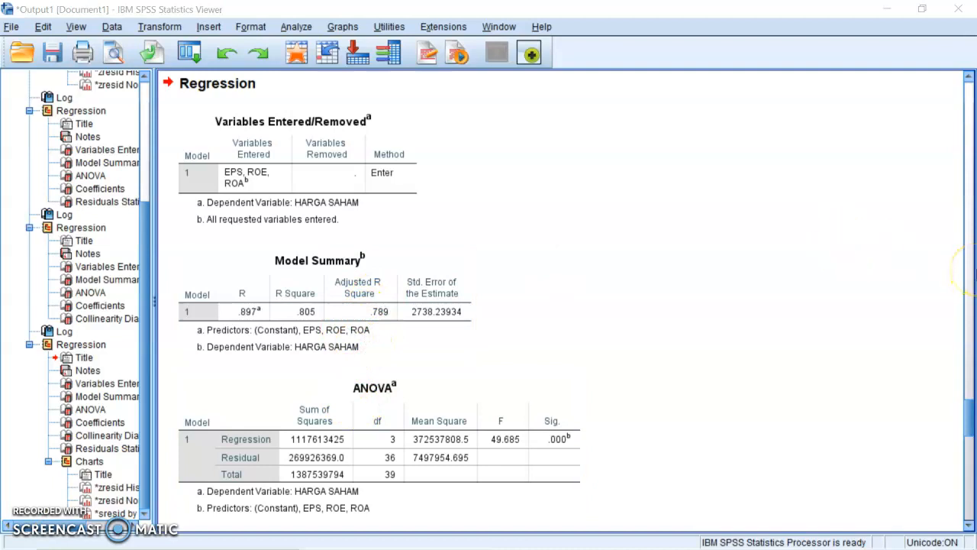
# - Examine the scatterplot of studentized residuals against standardized predicted values at the end of the new regression output
pyautogui.click(973, 269)
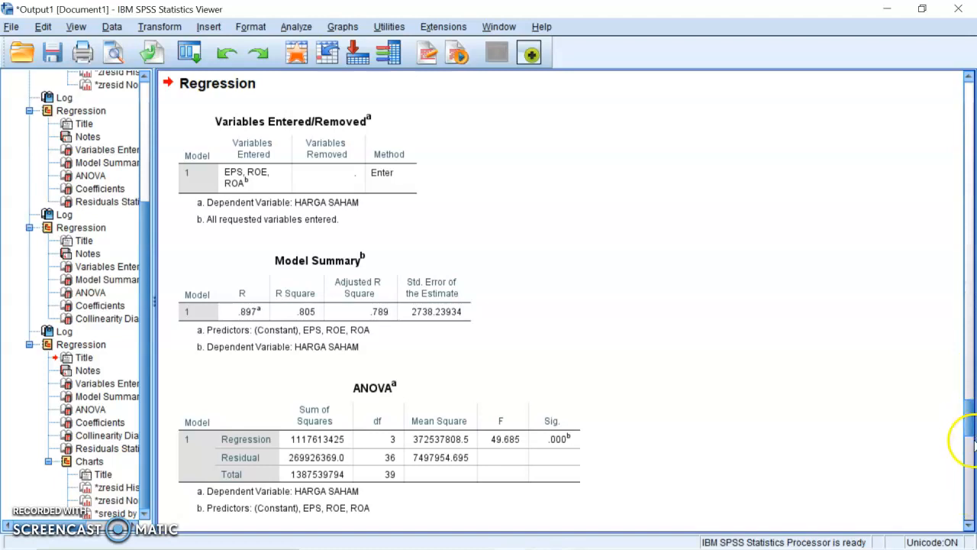
pyautogui.moveTo(972, 434); pyautogui.dragTo(972, 506)
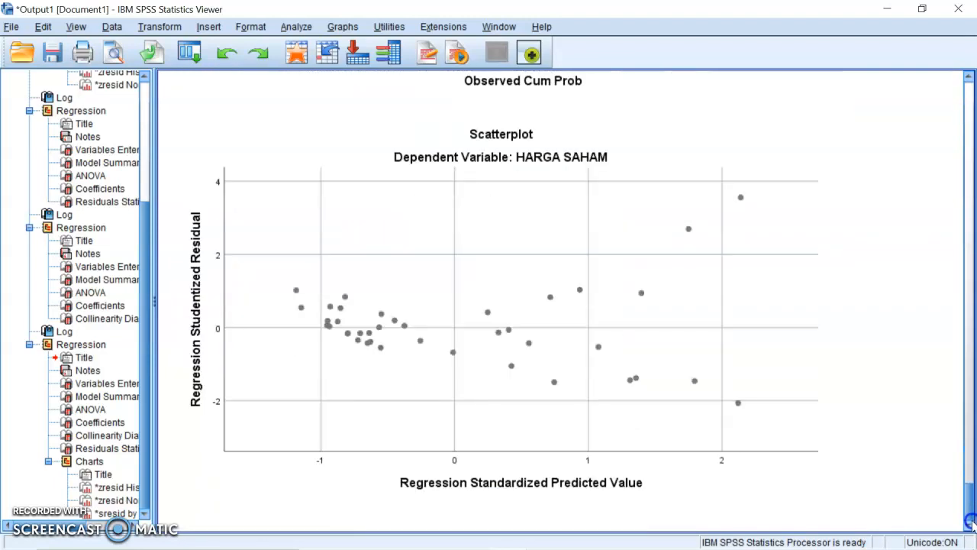
pyautogui.click(471, 127)
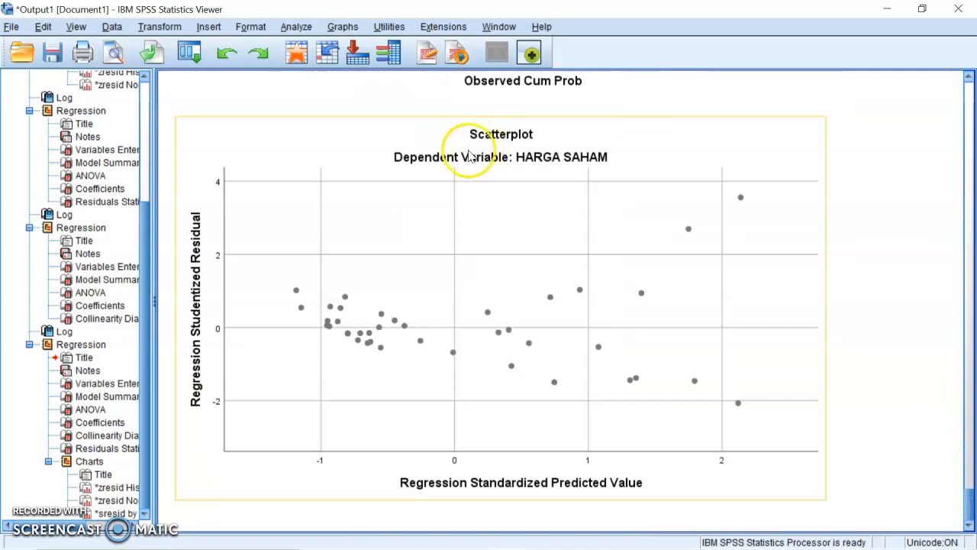